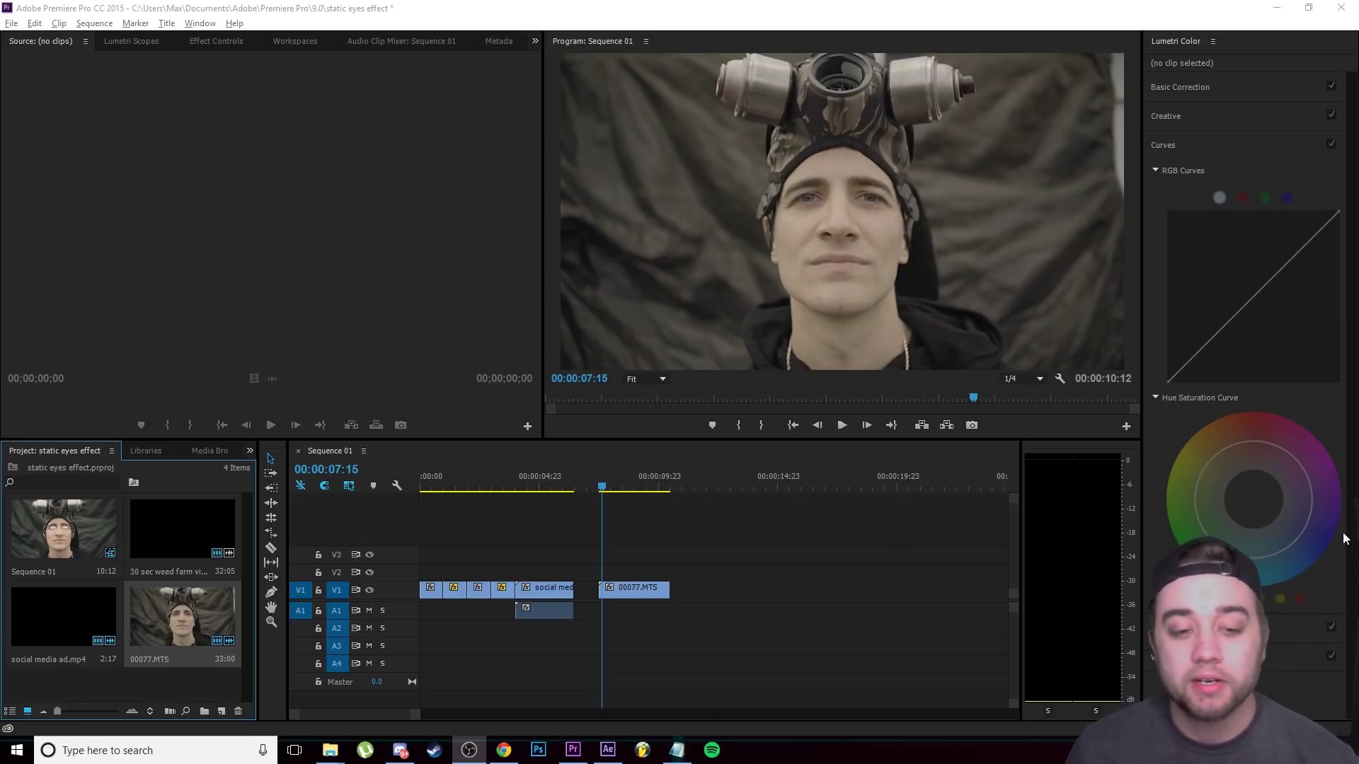
Step: Replace 00077.MTS with the linked comp 'static eyes effect Linked Comp 01', then bring up After Effects
{"action": "right_click", "coordinate": [631, 590]}
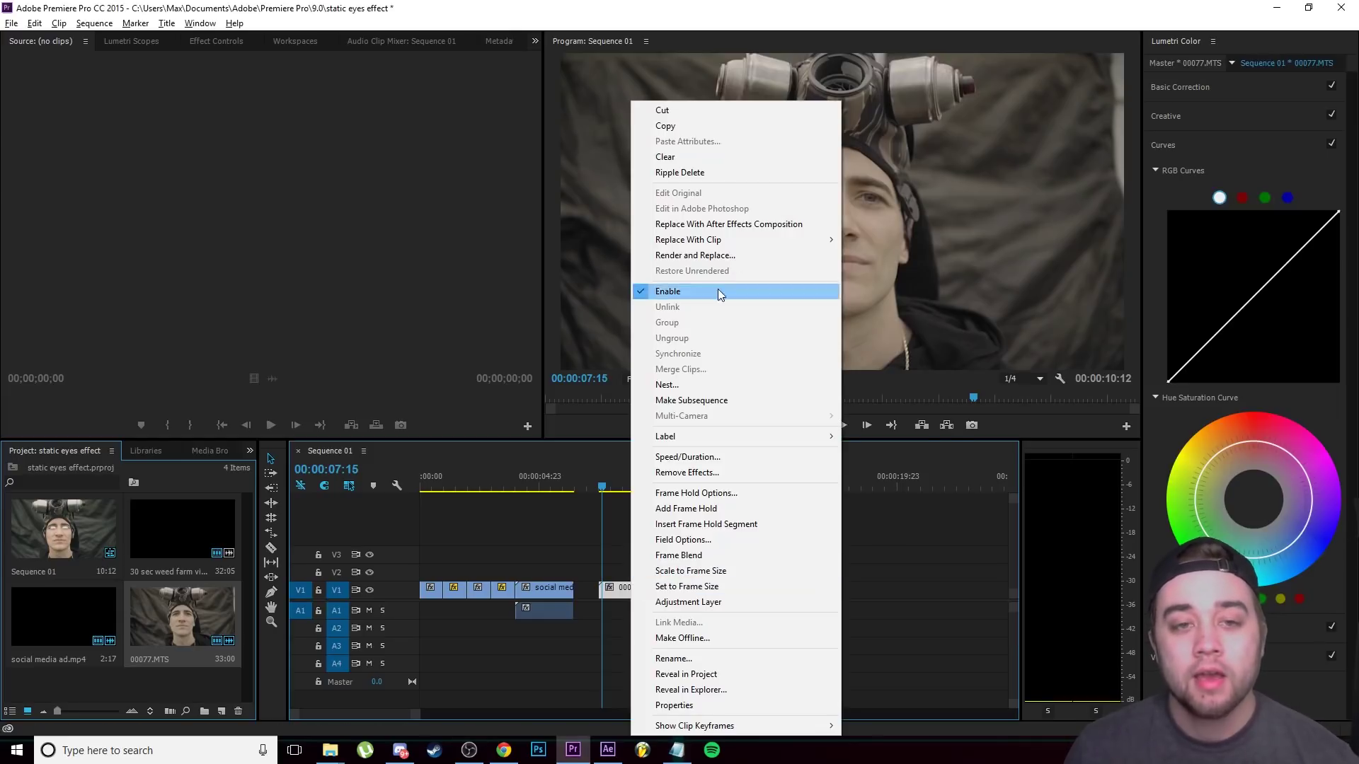
{"action": "left_click", "coordinate": [712, 225]}
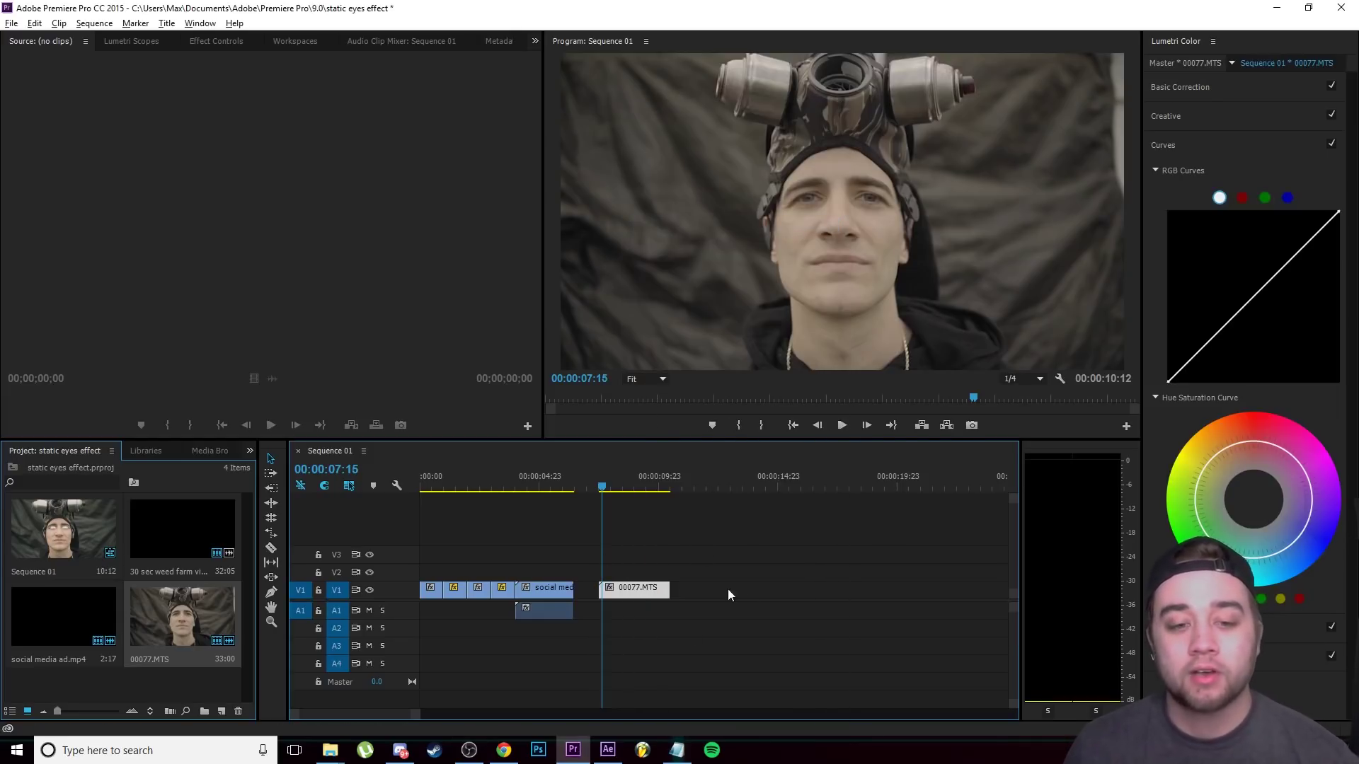
{"action": "left_click", "coordinate": [601, 751]}
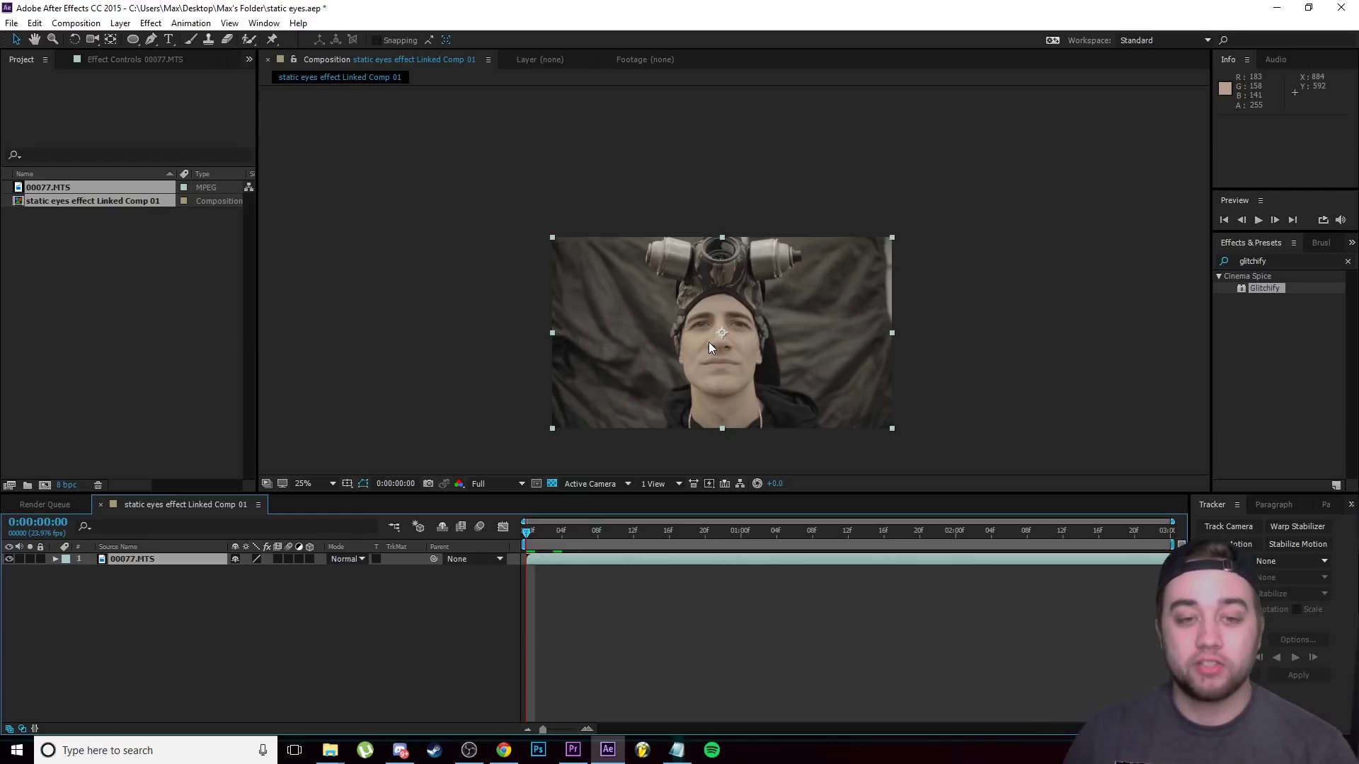
Step: Preview the 00077.MTS footage, return near its start, and zoom the viewer to 100%
{"action": "key", "text": "space"}
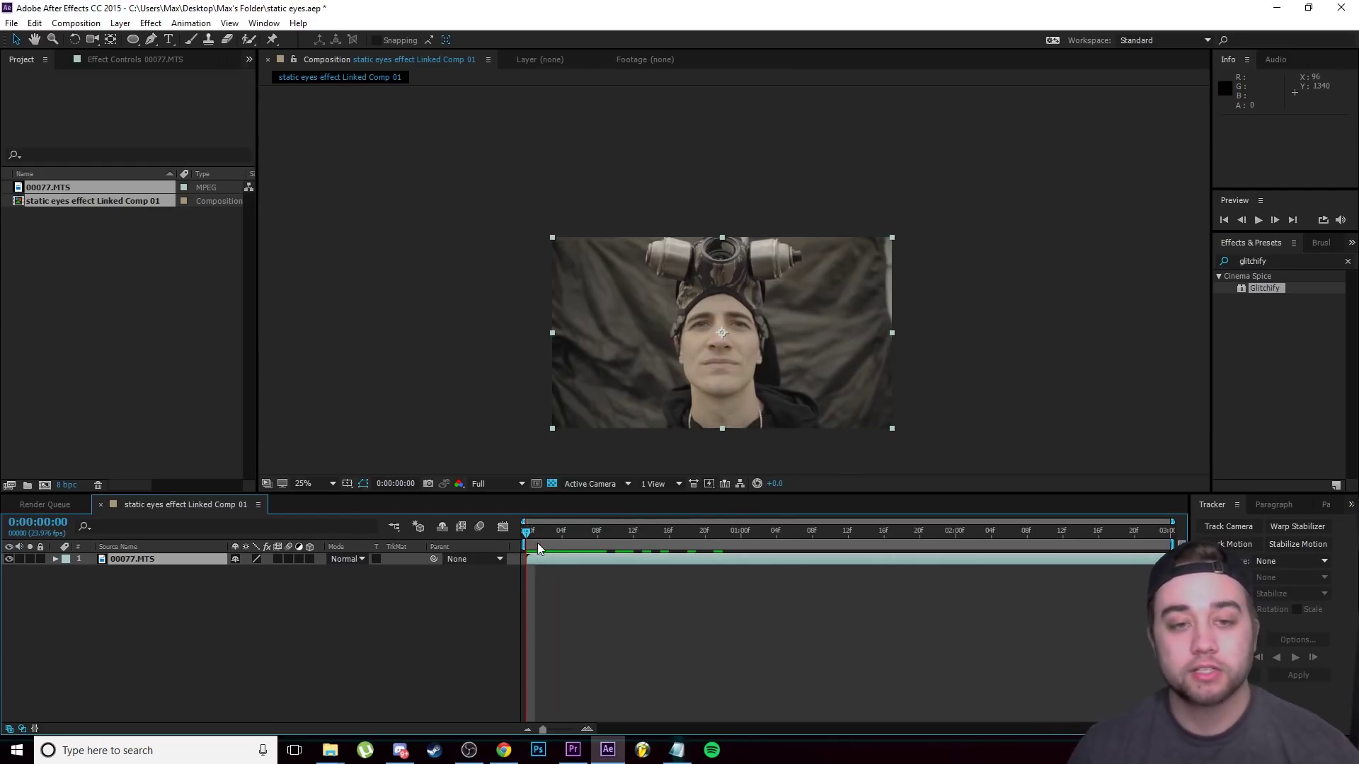
{"action": "left_click_drag", "start_coordinate": [728, 532], "coordinate": [537, 529]}
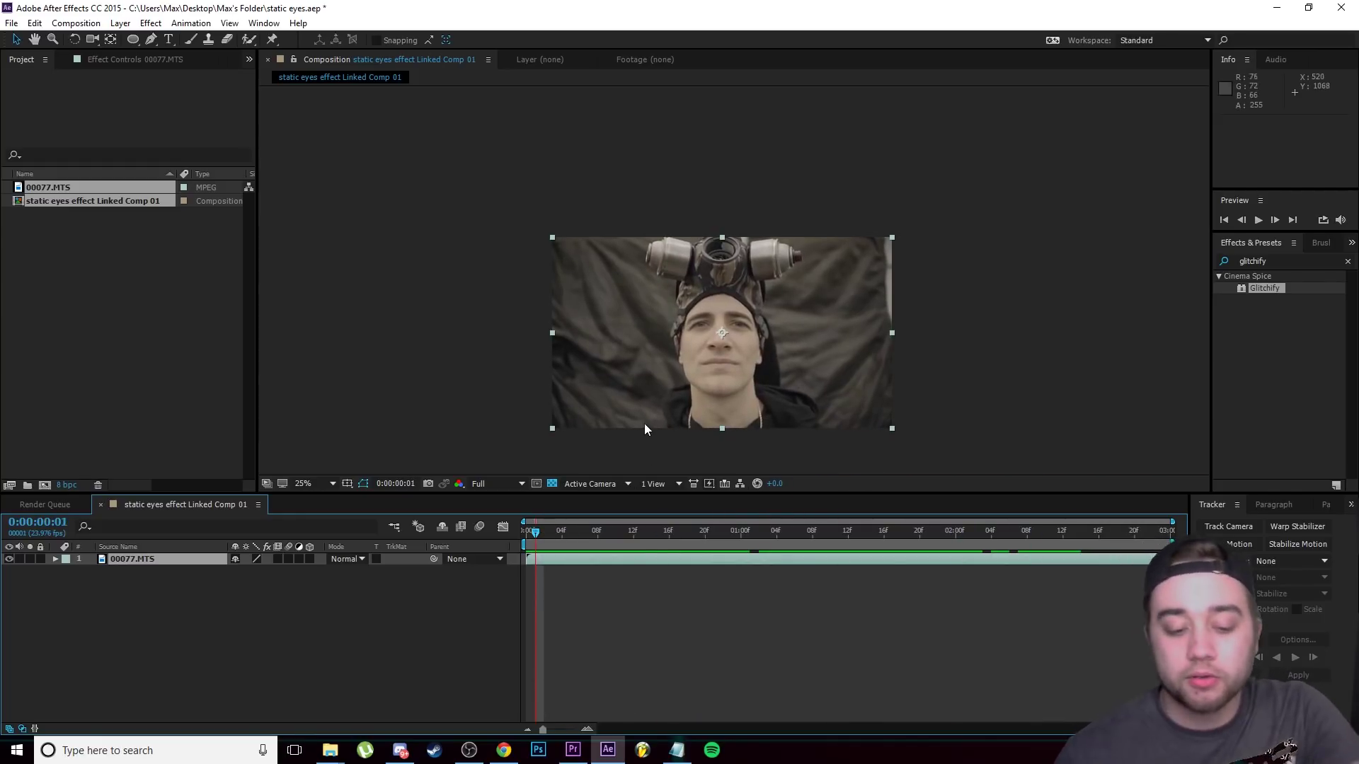
{"action": "scroll", "coordinate": [695, 327], "scroll_direction": "up", "scroll_amount": 4}
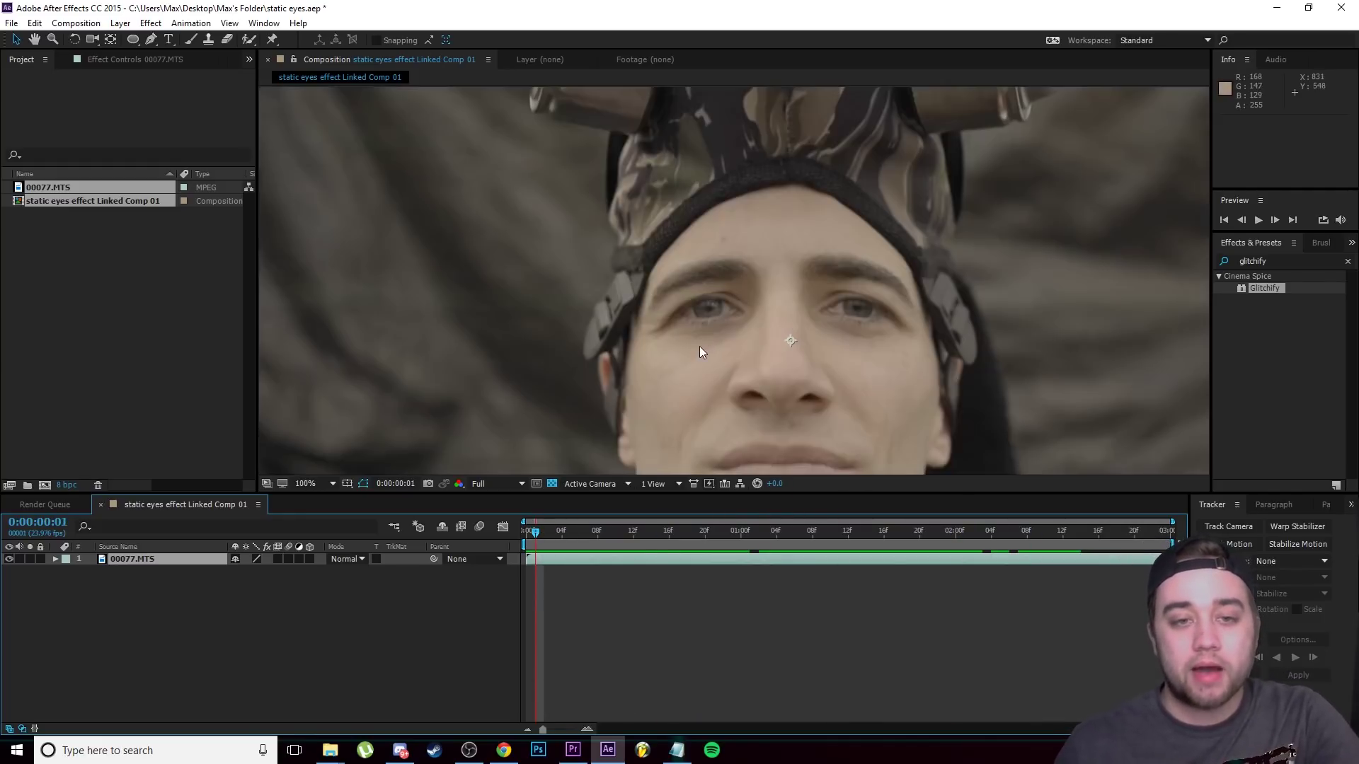
Step: Trace a closed Pen-tool mask with curved points around the left eye
{"action": "left_click", "coordinate": [150, 40]}
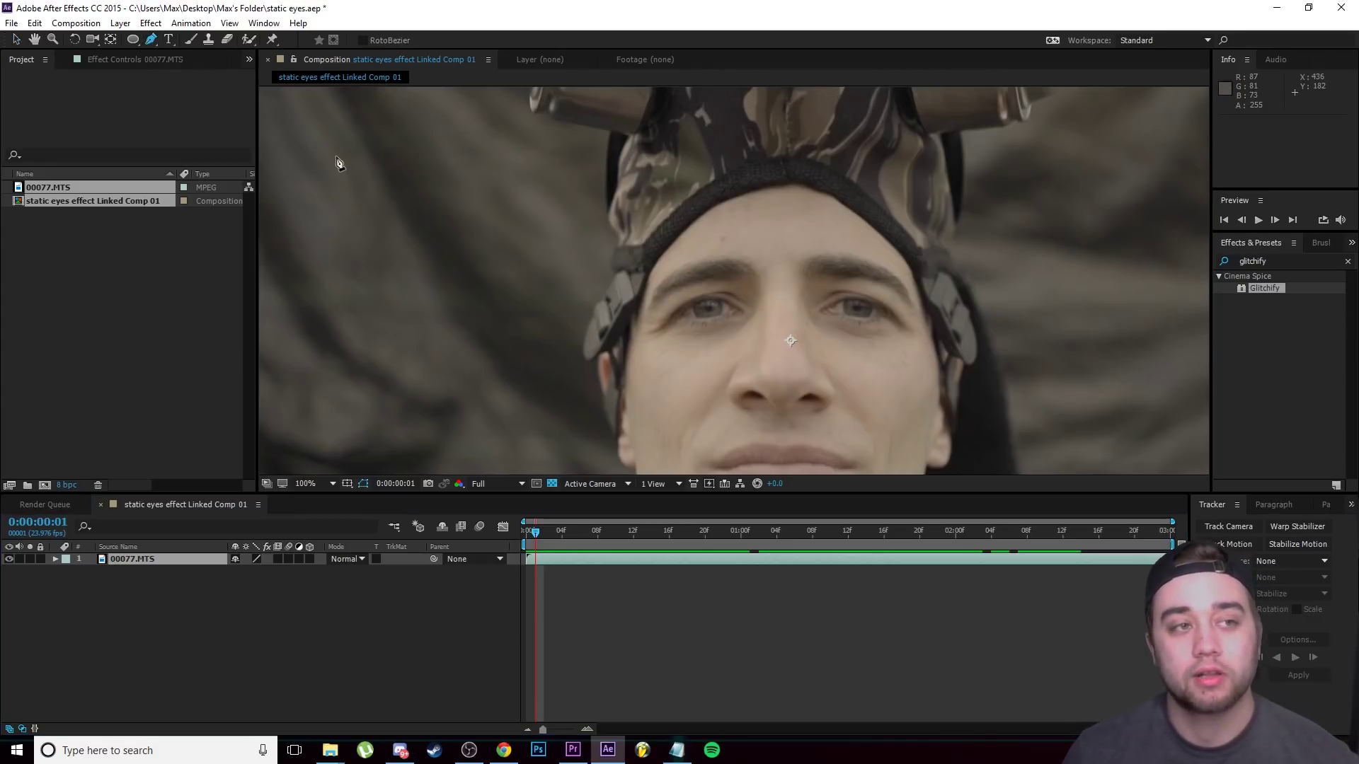
{"action": "left_click", "coordinate": [675, 318]}
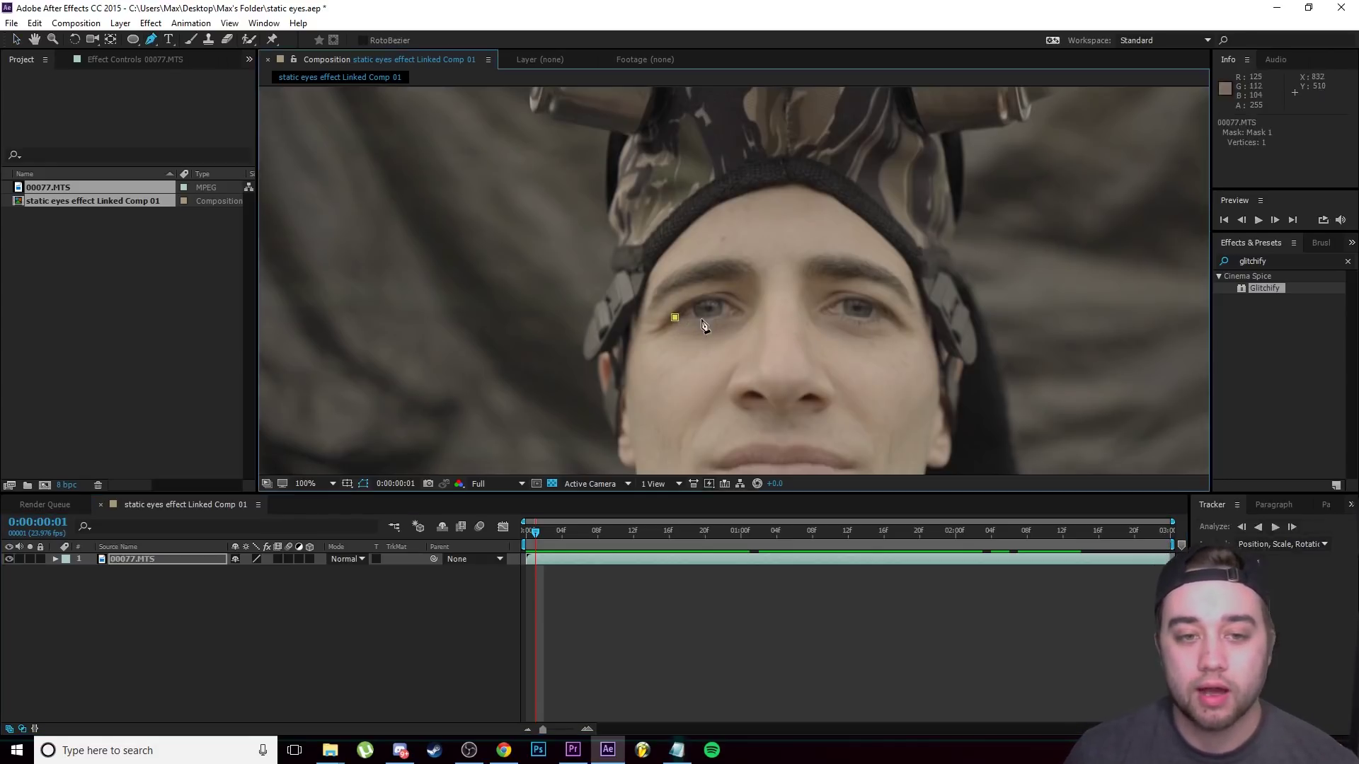
{"action": "left_click", "coordinate": [741, 313]}
{"action": "left_click", "coordinate": [745, 313]}
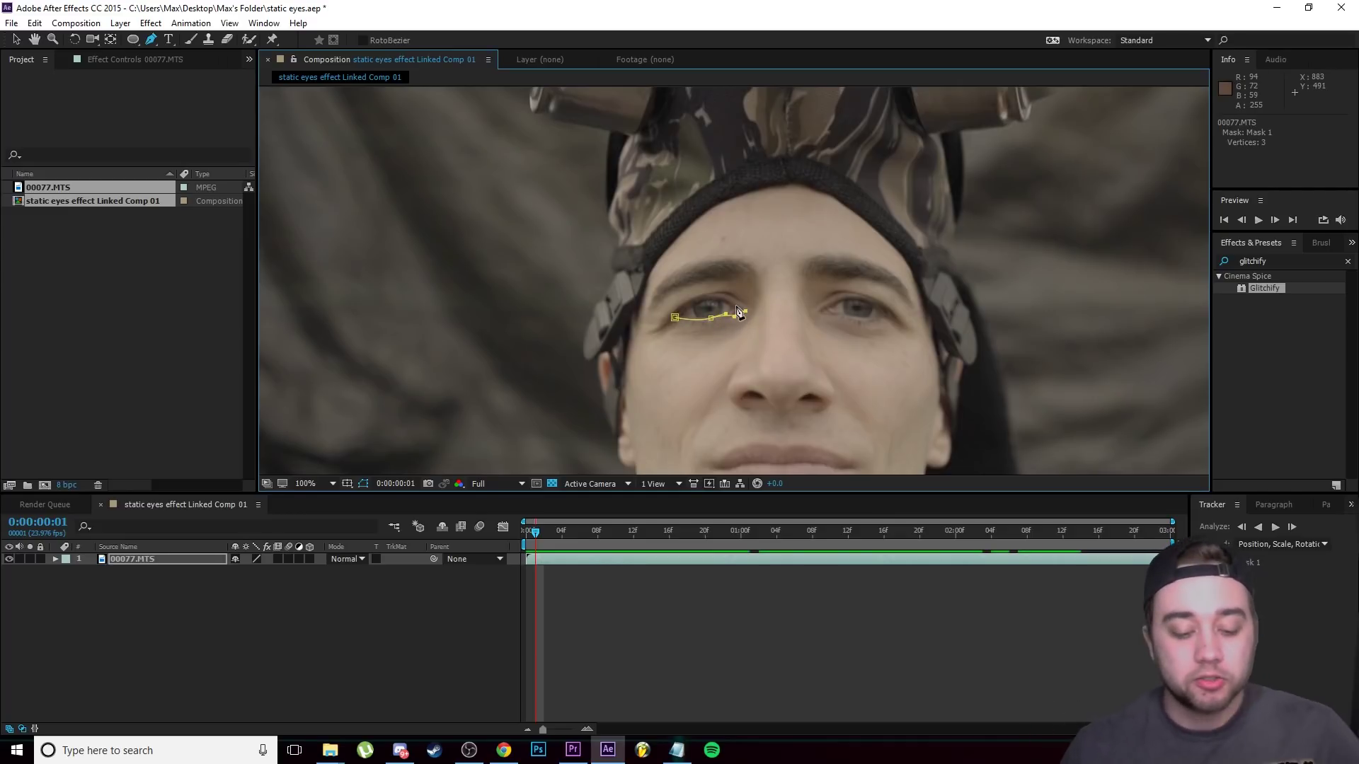
{"action": "scroll", "coordinate": [741, 312], "scroll_direction": "up", "scroll_amount": 4}
{"action": "left_click", "coordinate": [736, 276]}
{"action": "key", "text": "ctrl+z"}
{"action": "left_click", "coordinate": [730, 271]}
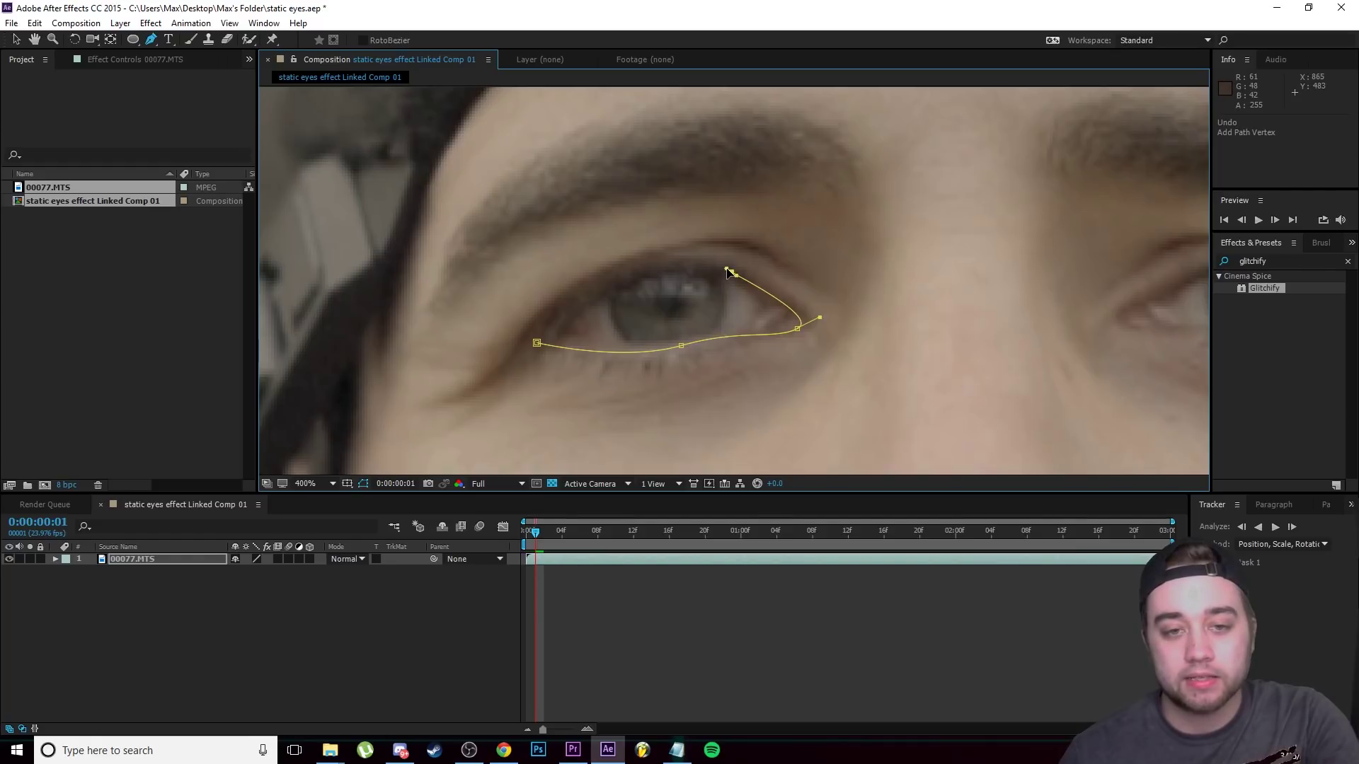
{"action": "left_click_drag", "start_coordinate": [608, 287], "coordinate": [581, 309]}
{"action": "left_click", "coordinate": [542, 345]}
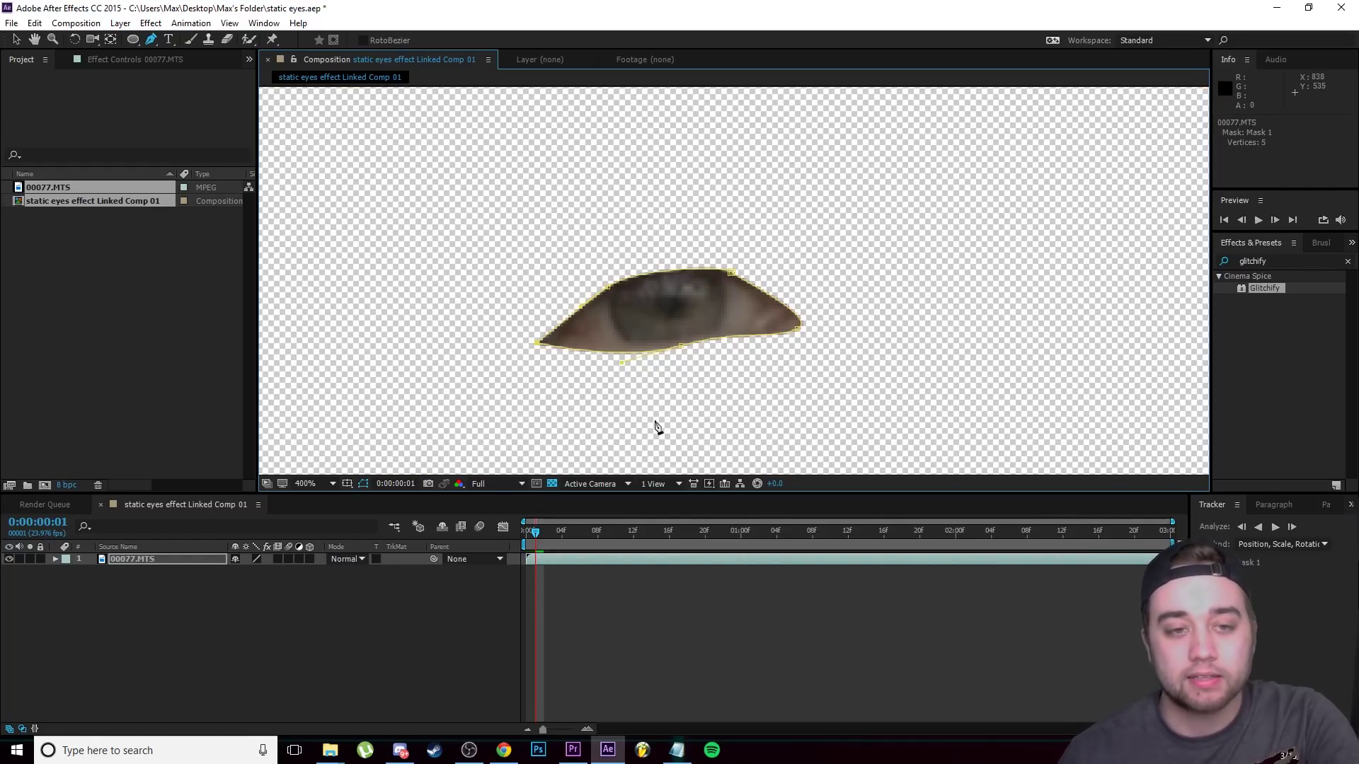
Step: Select the 00077.MTS layer and reveal its Mask 1 properties
{"action": "scroll", "coordinate": [657, 397], "scroll_direction": "down", "scroll_amount": 8}
{"action": "scroll", "coordinate": [652, 382], "scroll_direction": "up", "scroll_amount": 6}
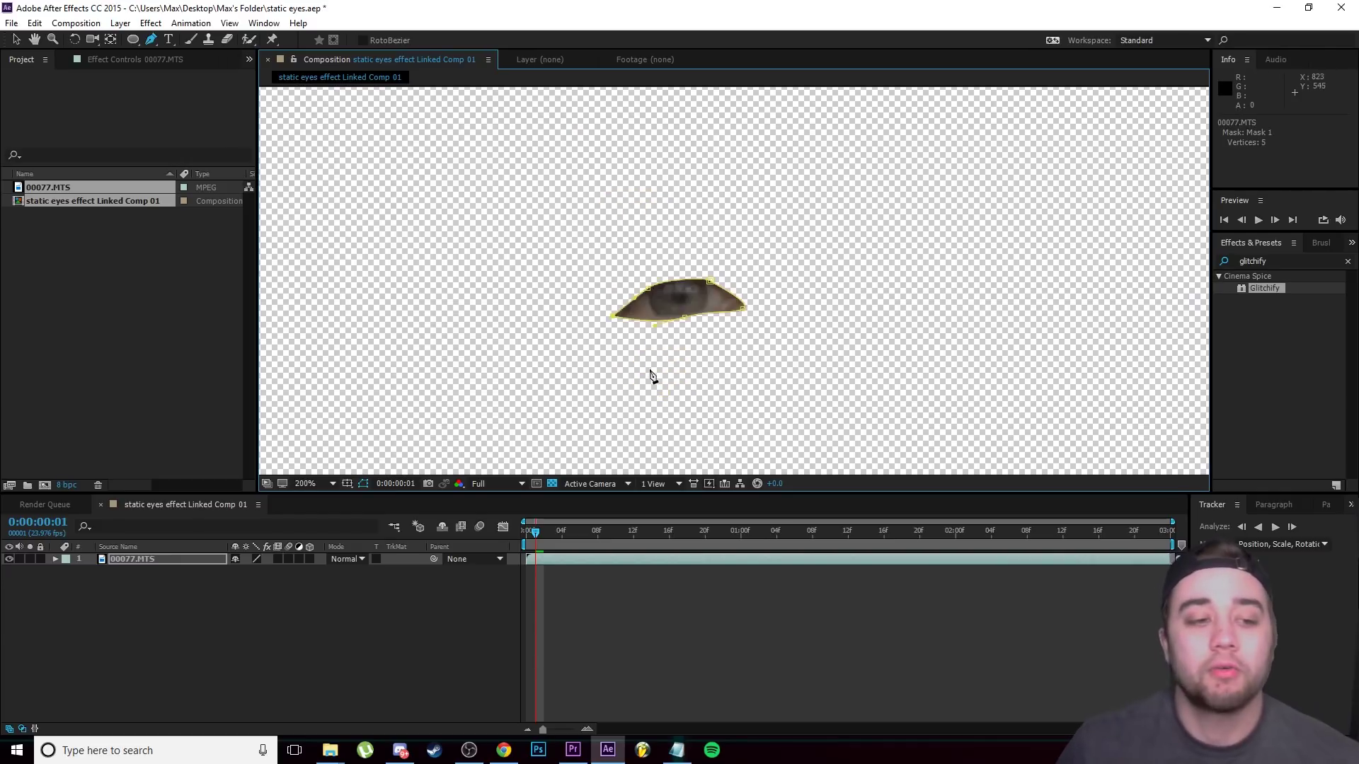
{"action": "left_click", "coordinate": [143, 565]}
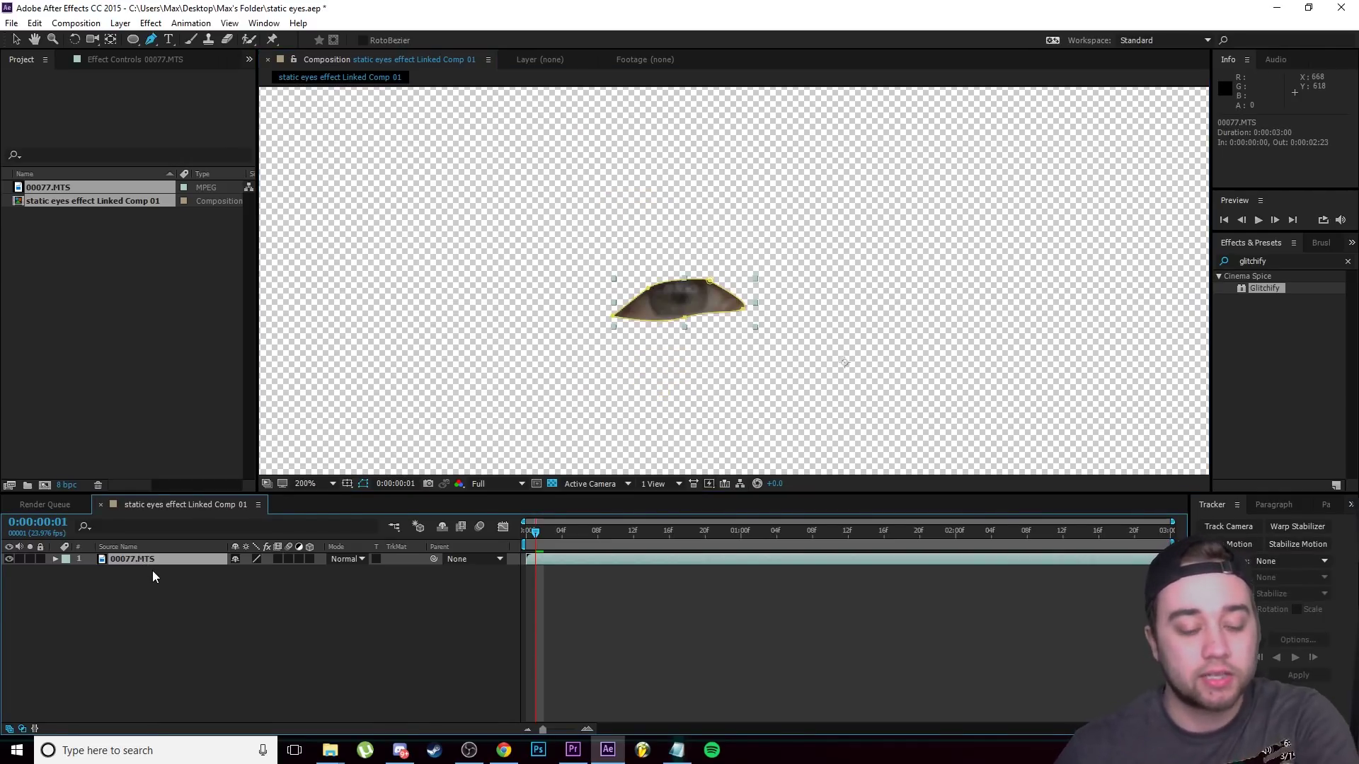
{"action": "key", "text": "m"}
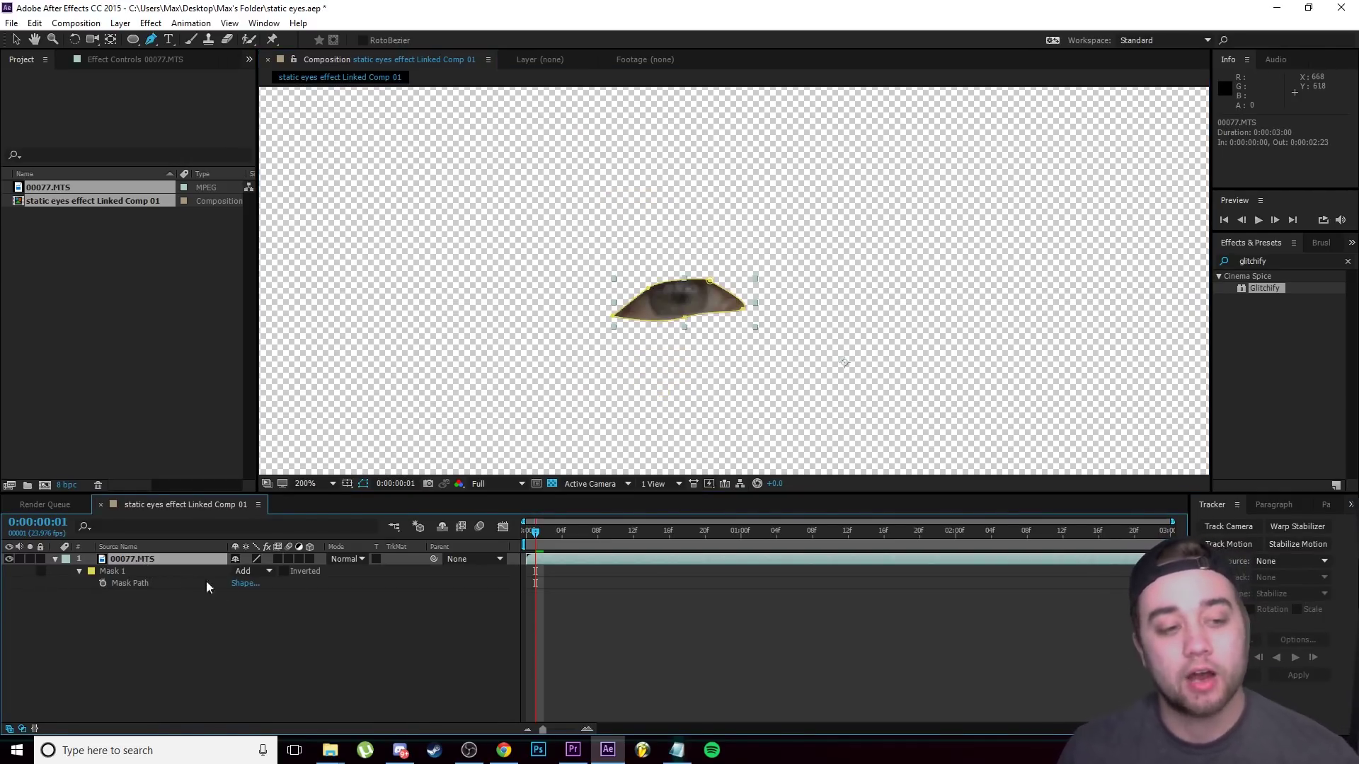
Step: Change Mask 1's mode from Add to Subtract, cutting the eye out as transparency
{"action": "left_click", "coordinate": [243, 571]}
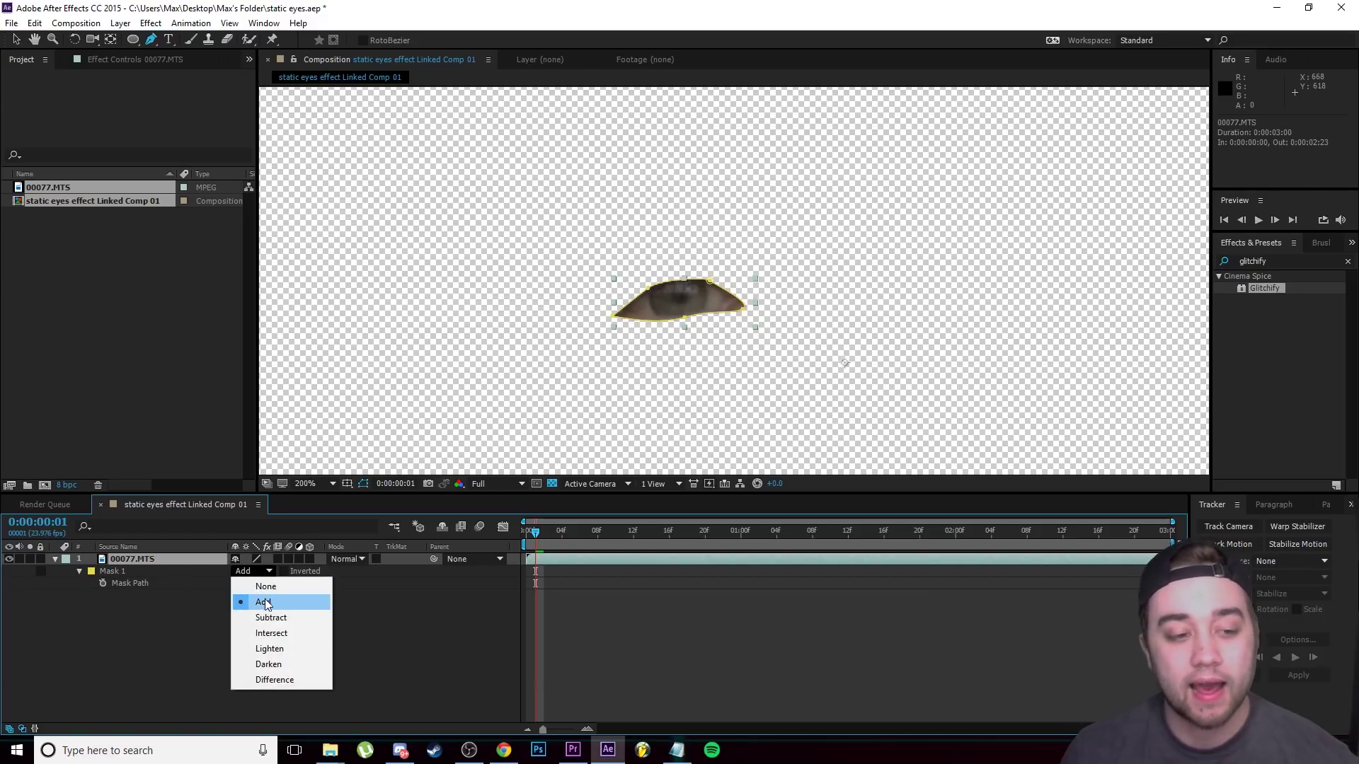
{"action": "left_click", "coordinate": [270, 617]}
{"action": "left_click", "coordinate": [252, 571]}
{"action": "left_click", "coordinate": [272, 632]}
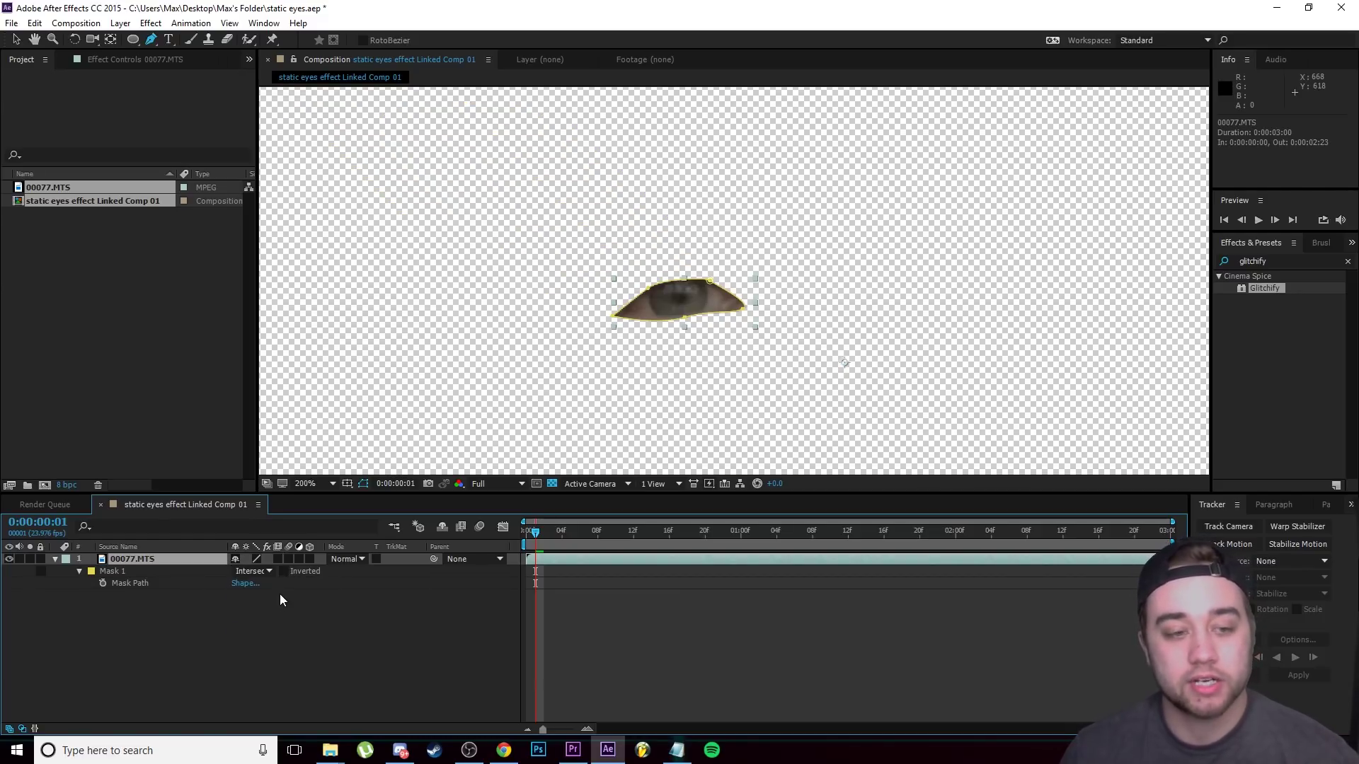
{"action": "left_click", "coordinate": [265, 572]}
{"action": "left_click", "coordinate": [269, 617]}
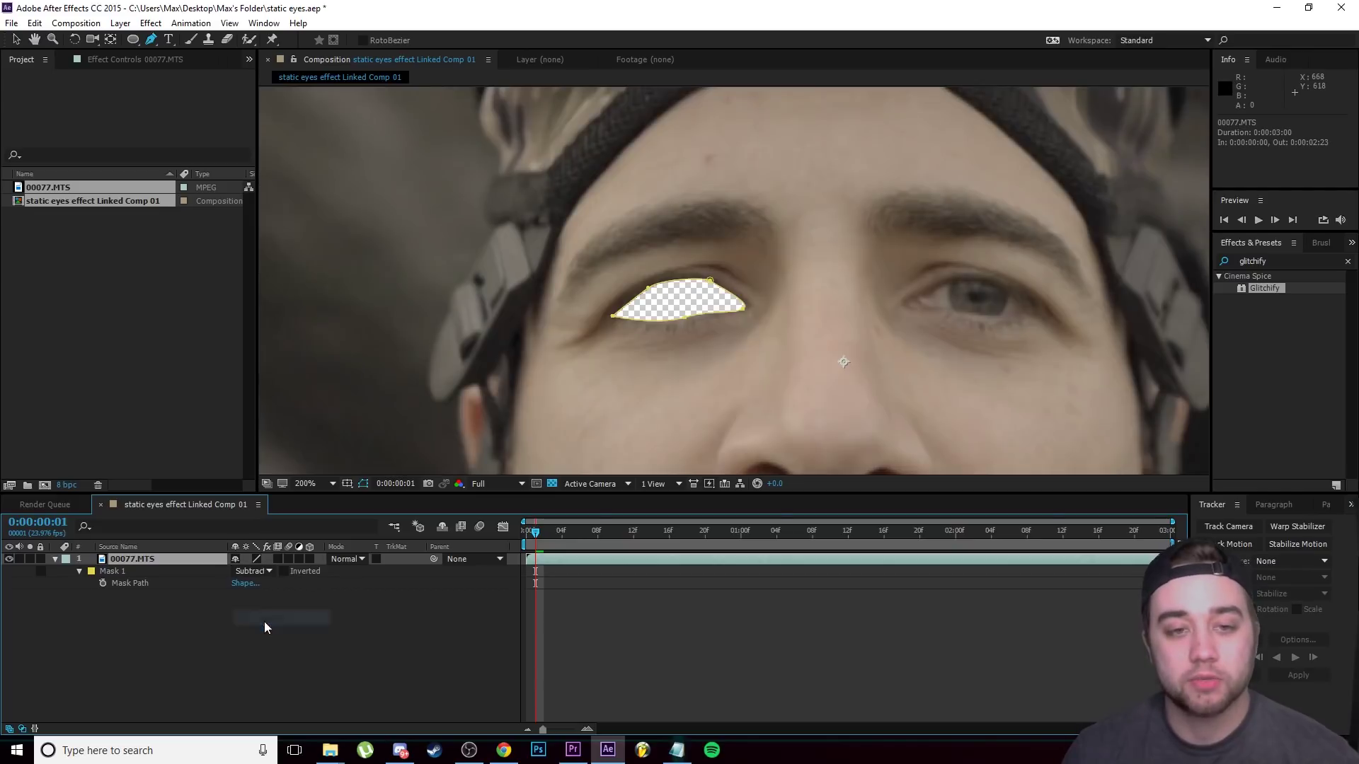
{"action": "scroll", "coordinate": [684, 441], "scroll_direction": "down", "scroll_amount": 2}
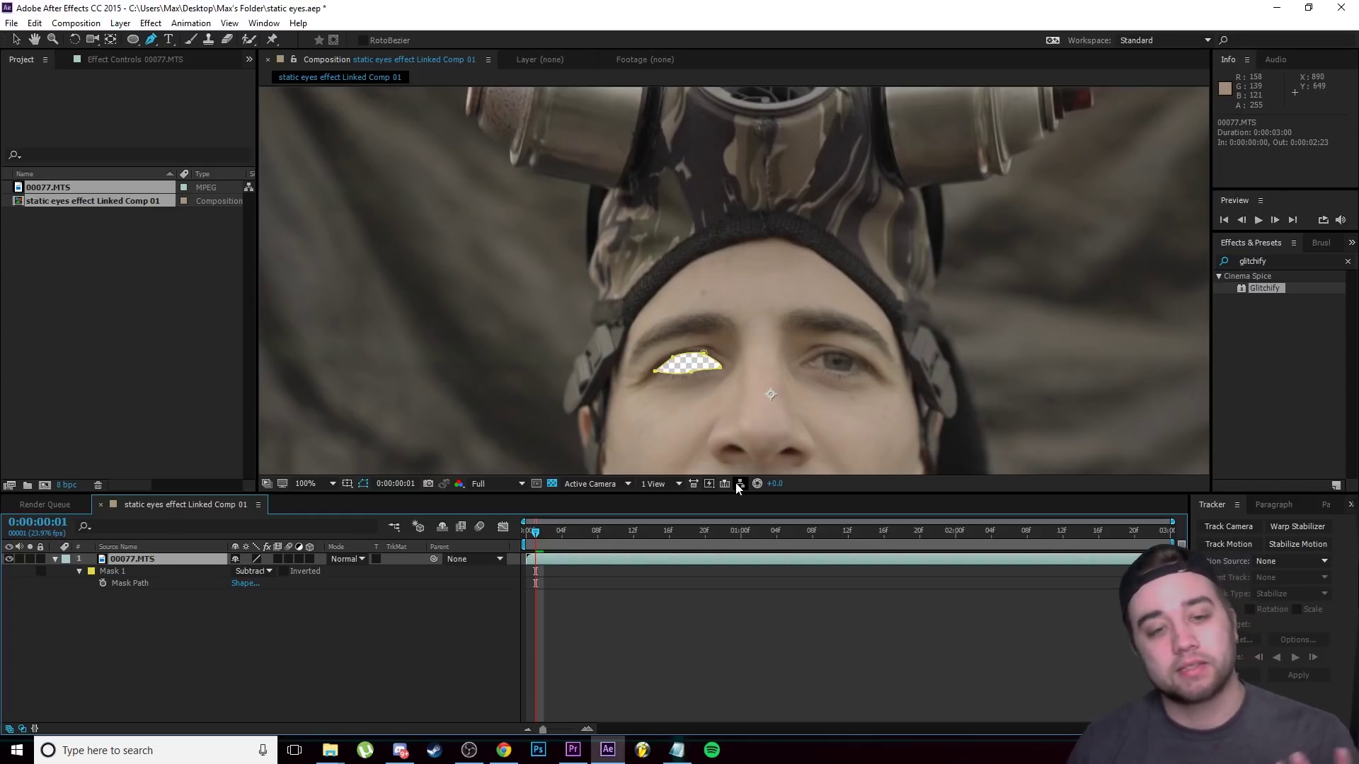
{"action": "scroll", "coordinate": [768, 373], "scroll_direction": "up", "scroll_amount": 1}
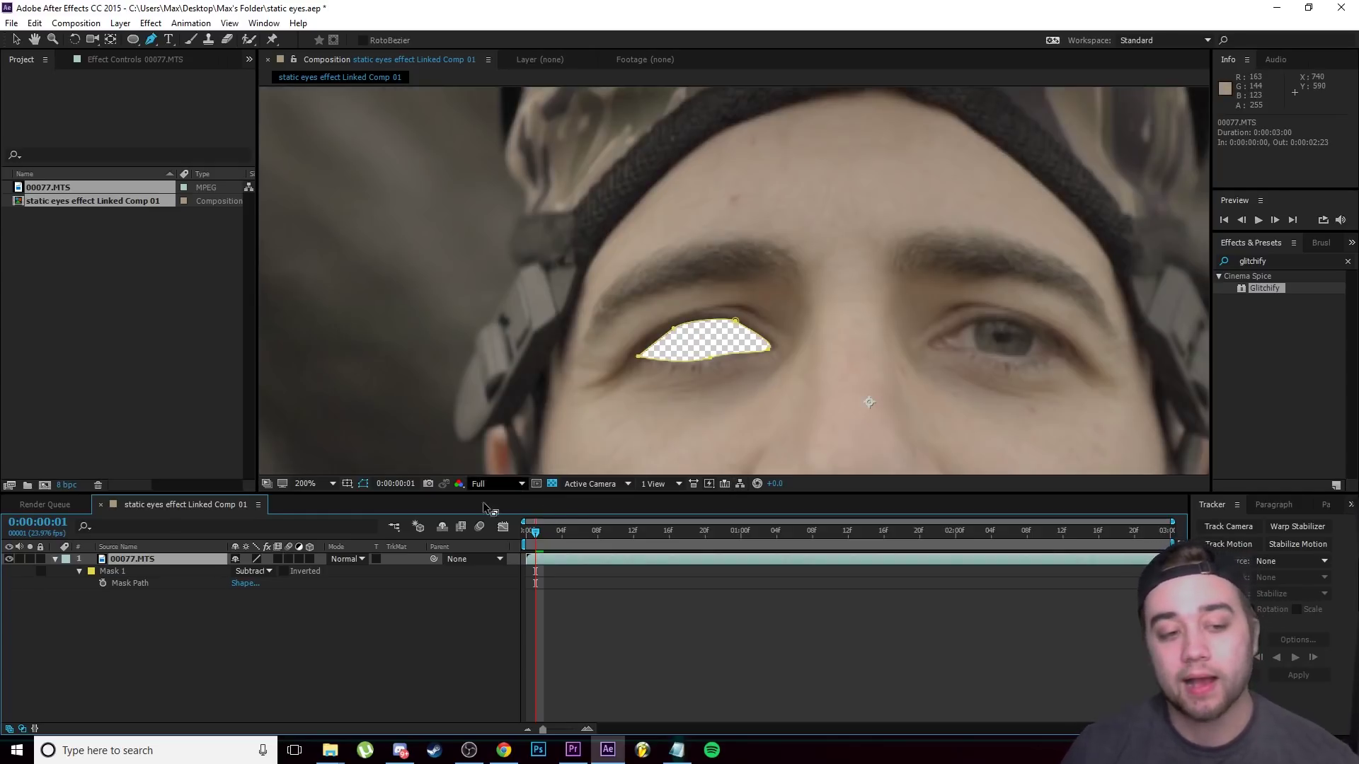
Step: Set Mask 1's Mask Feather to 9.0, 9.0 pixels after comparing a hard edge
{"action": "left_click", "coordinate": [79, 571]}
{"action": "left_click", "coordinate": [80, 570]}
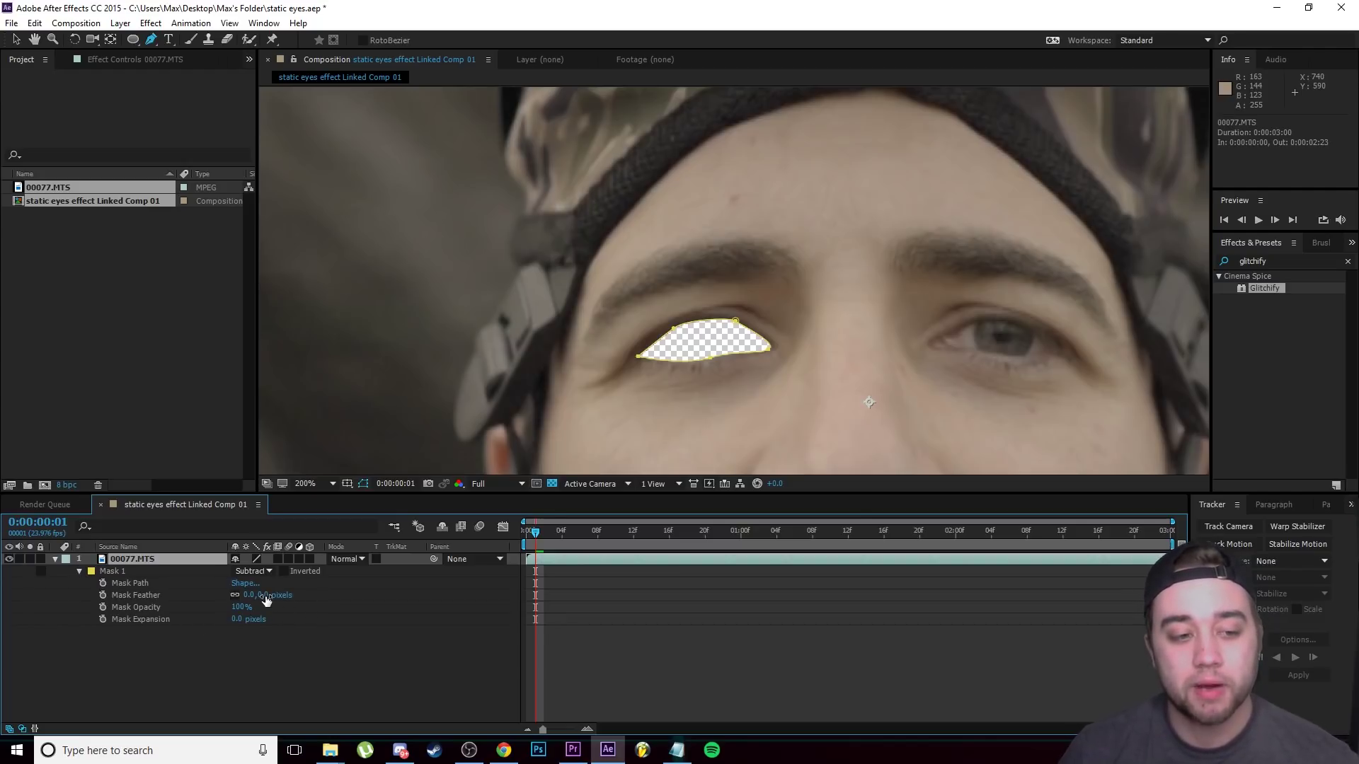
{"action": "left_click_drag", "start_coordinate": [266, 600], "coordinate": [269, 597]}
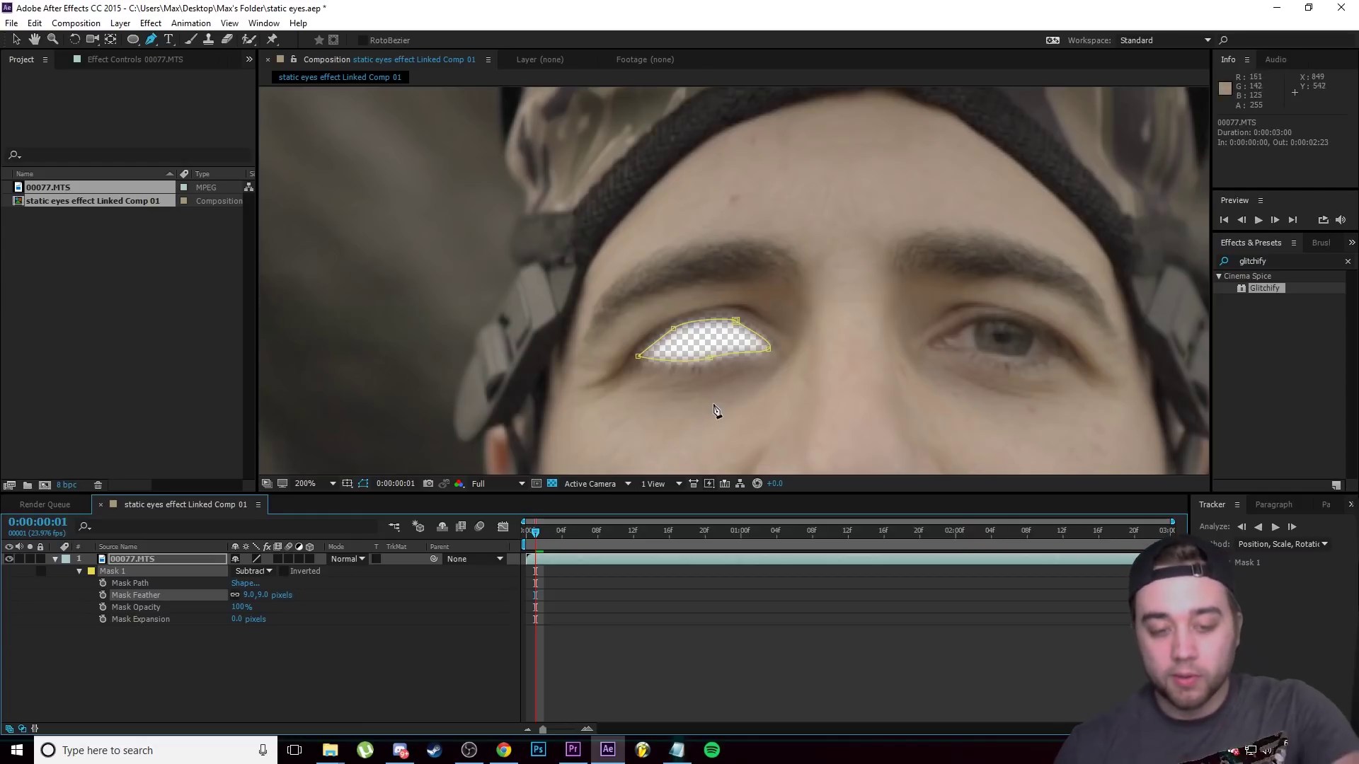
{"action": "scroll", "coordinate": [719, 358], "scroll_direction": "up", "scroll_amount": 3}
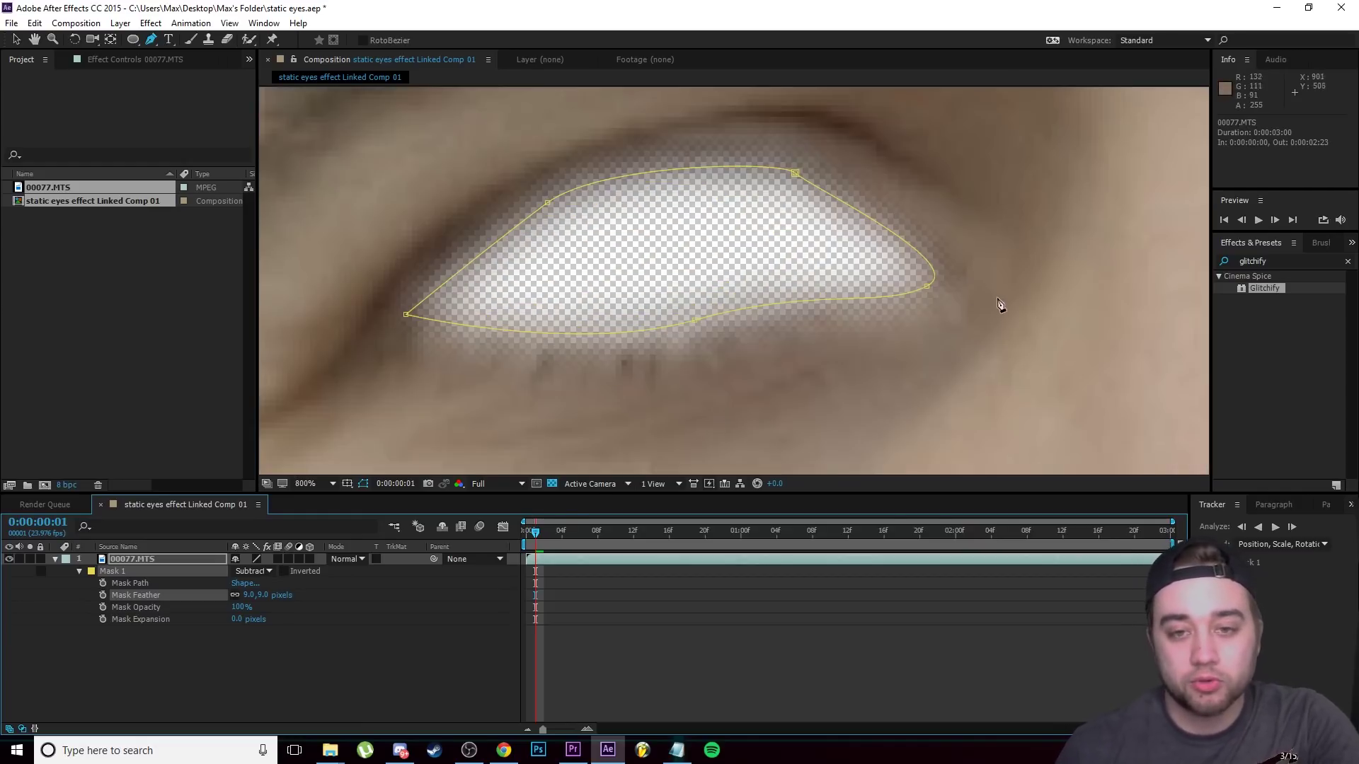
{"action": "left_click_drag", "start_coordinate": [262, 594], "coordinate": [233, 595]}
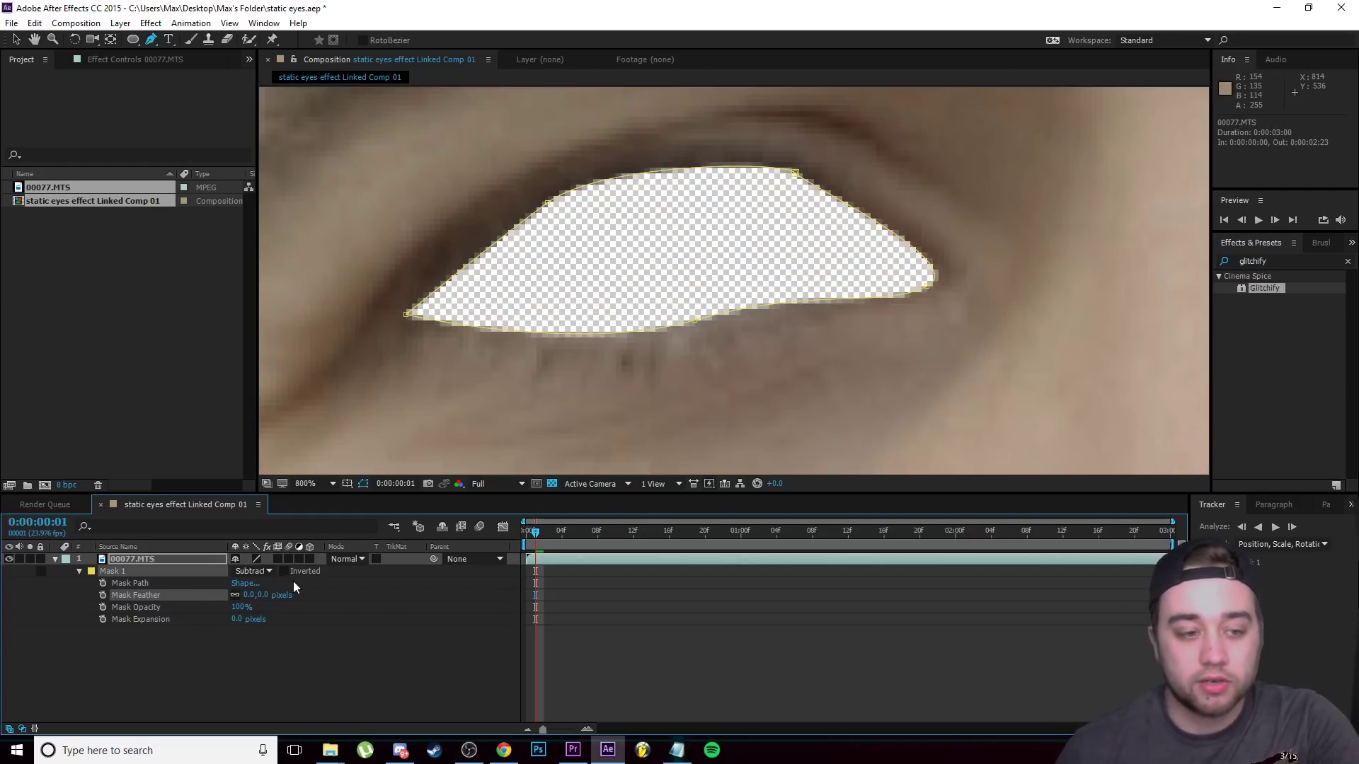
{"action": "type", "text": "9"}
{"action": "key", "text": "Return"}
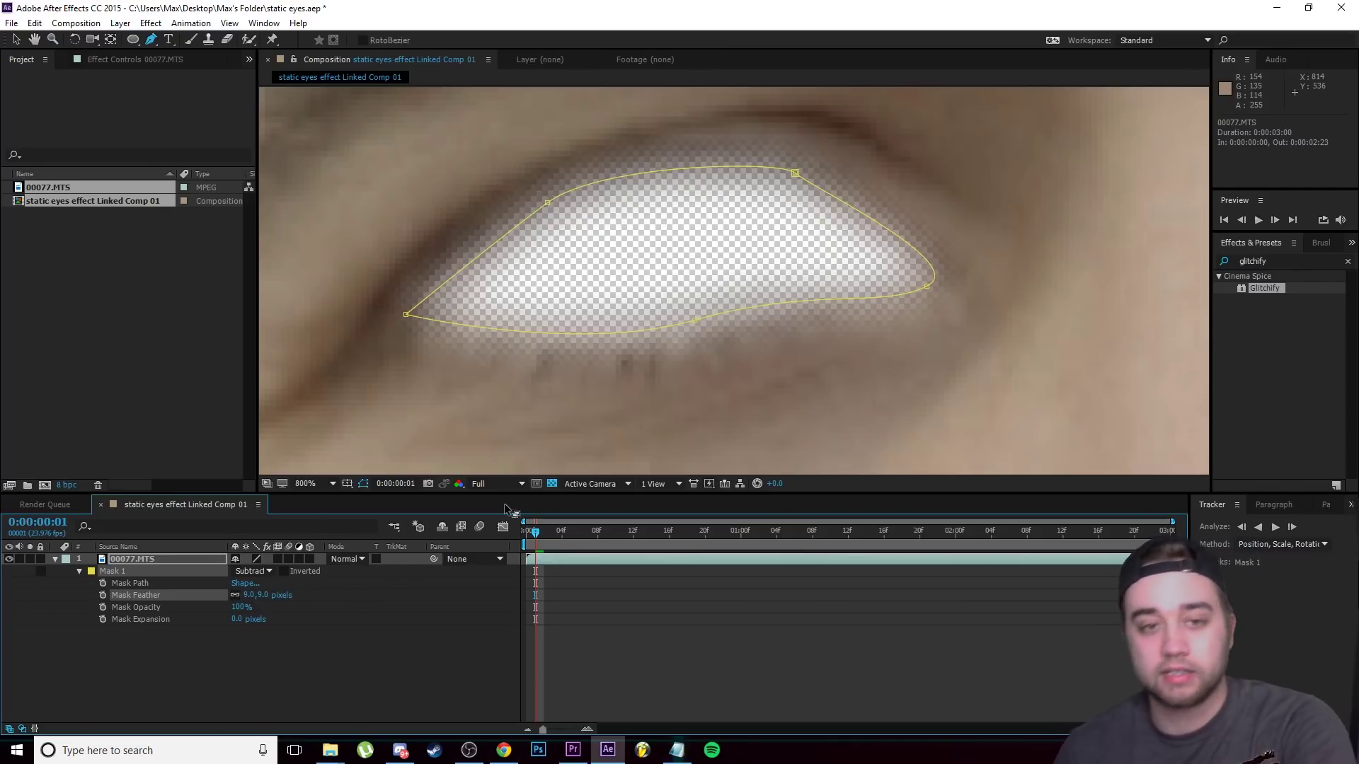
Step: Zoom the viewer back out and move a few frames into the clip
{"action": "scroll", "coordinate": [814, 283], "scroll_direction": "down", "scroll_amount": 2}
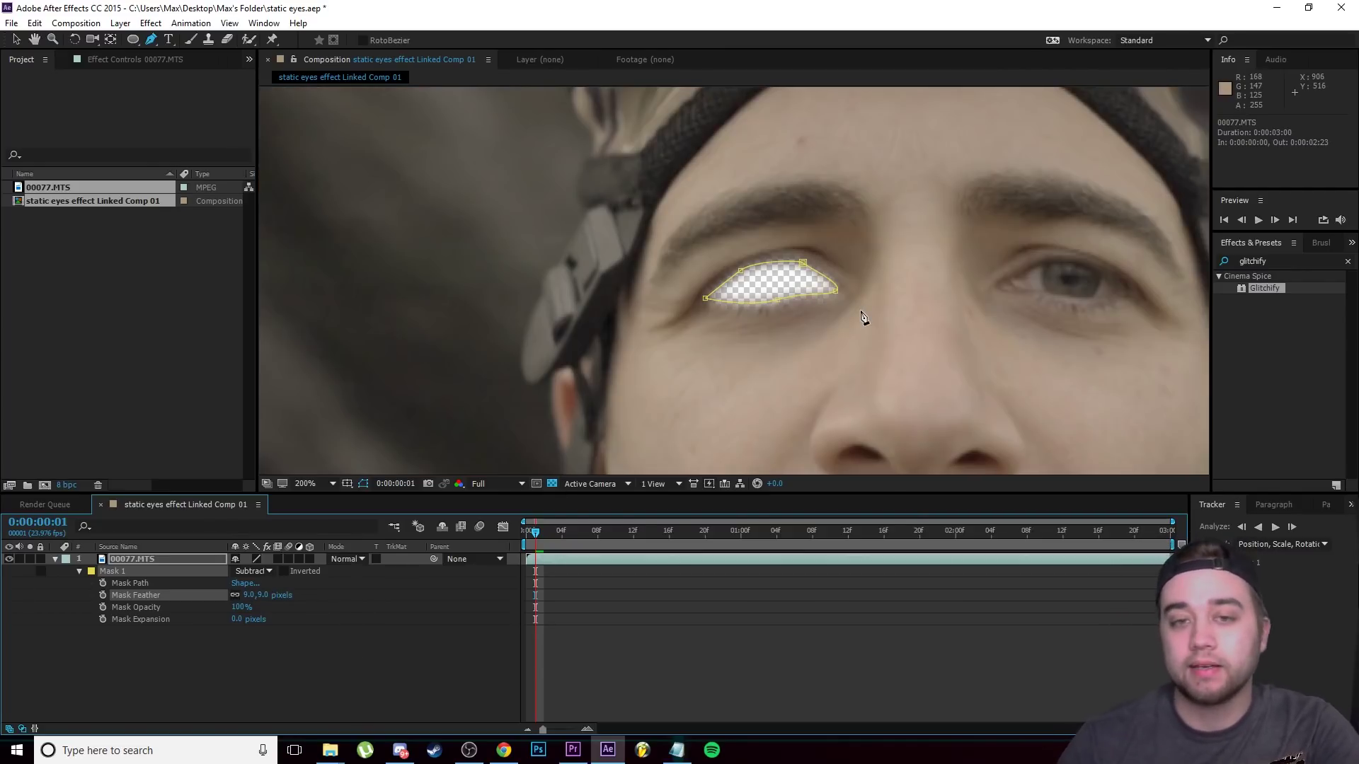
{"action": "scroll", "coordinate": [858, 304], "scroll_direction": "down", "scroll_amount": 2}
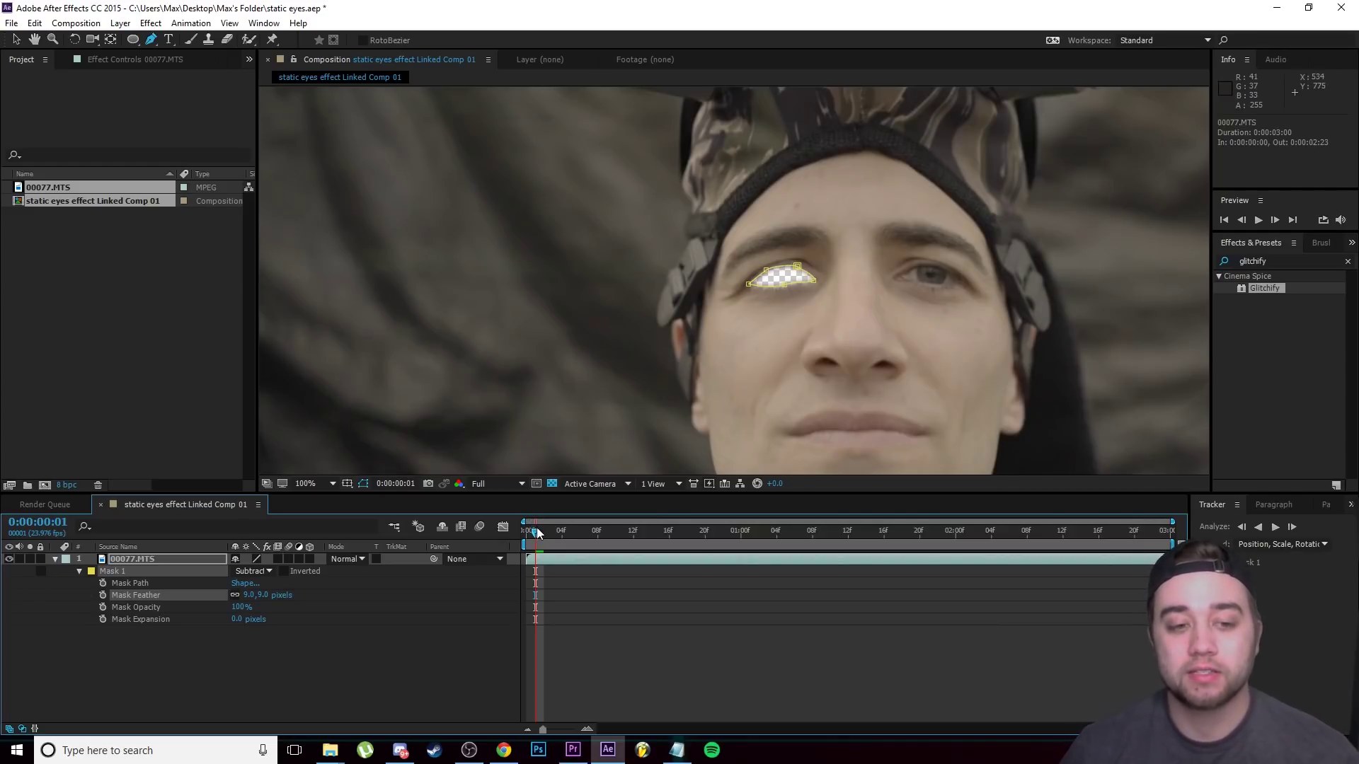
{"action": "left_click_drag", "start_coordinate": [535, 531], "coordinate": [538, 573]}
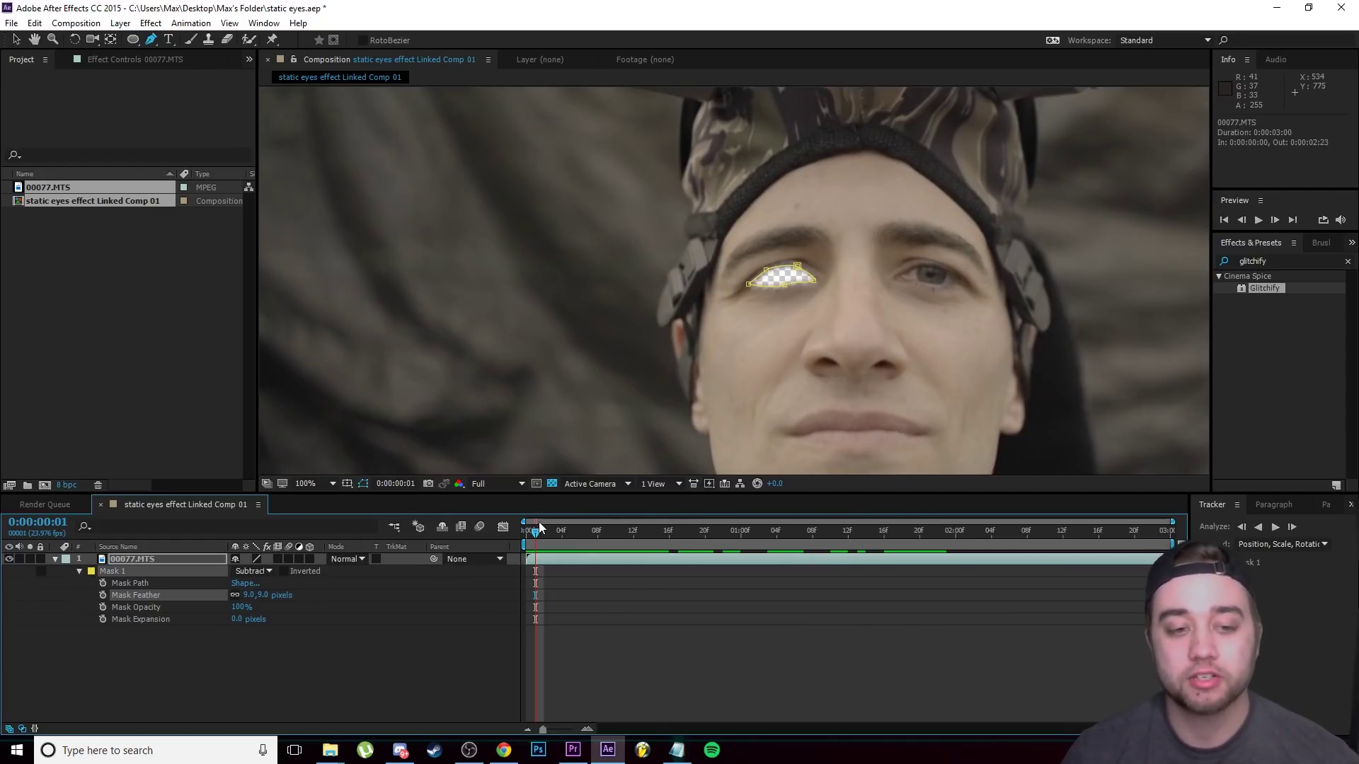
Step: Track Mask 1 with Position, Scale, Rotation and analyze it forward through the clip
{"action": "right_click", "coordinate": [113, 574]}
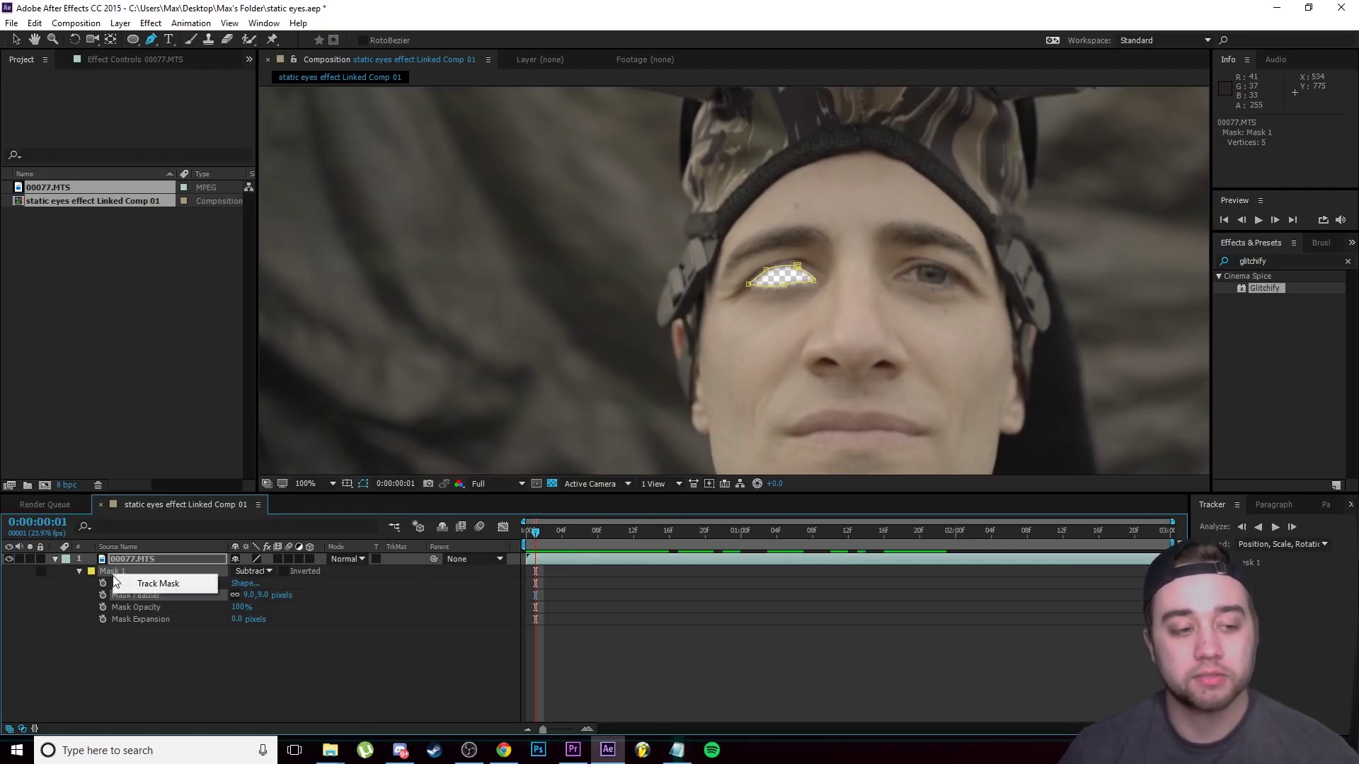
{"action": "left_click", "coordinate": [151, 583]}
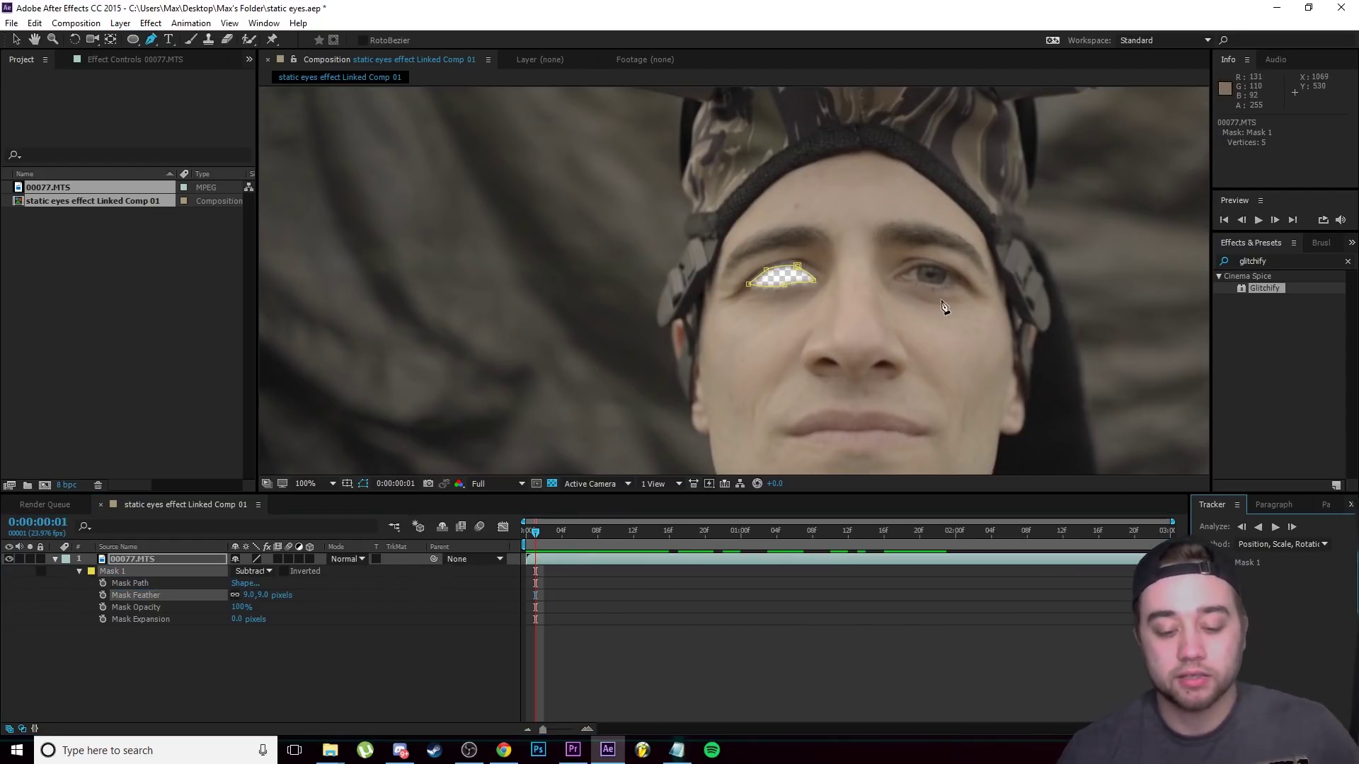
{"action": "scroll", "coordinate": [898, 383], "scroll_direction": "down", "scroll_amount": 2}
{"action": "scroll", "coordinate": [898, 383], "scroll_direction": "up", "scroll_amount": 2}
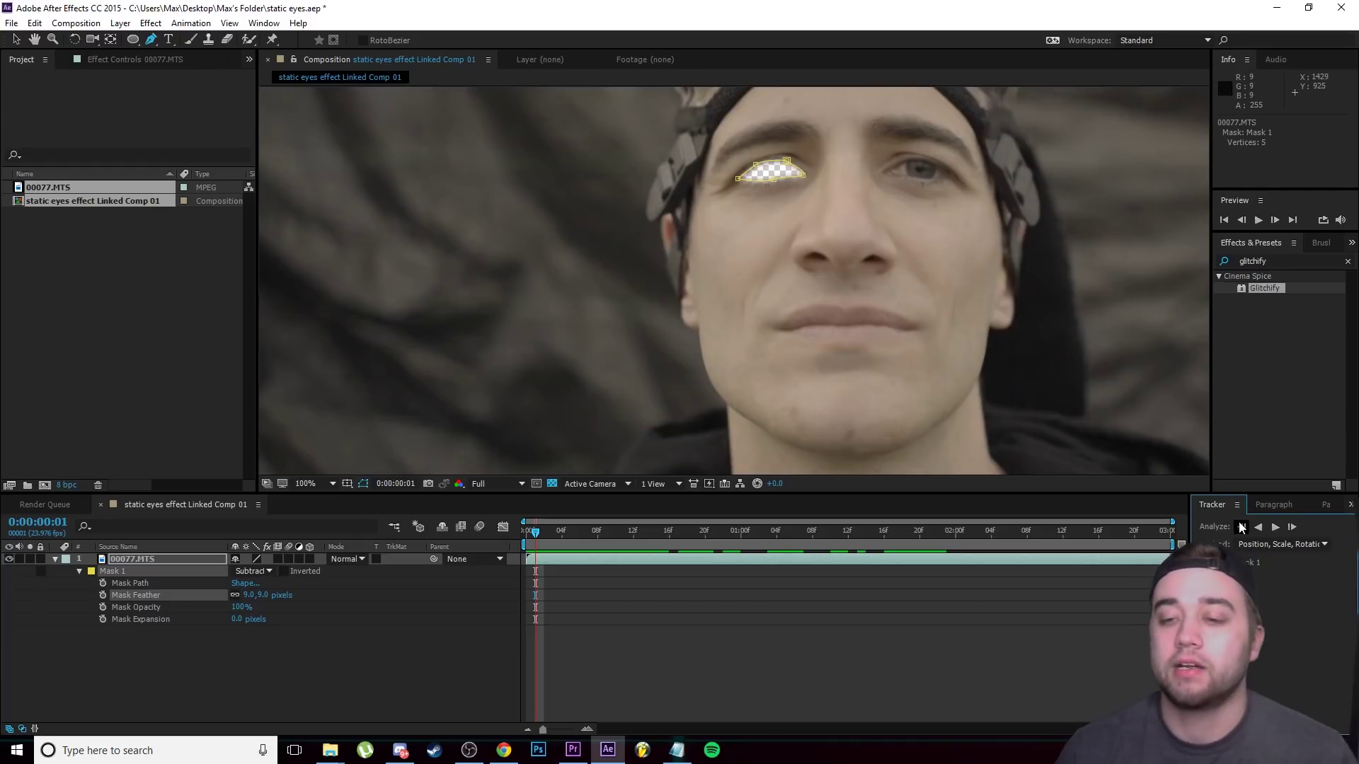
{"action": "scroll", "coordinate": [1175, 422], "scroll_direction": "down", "scroll_amount": 2}
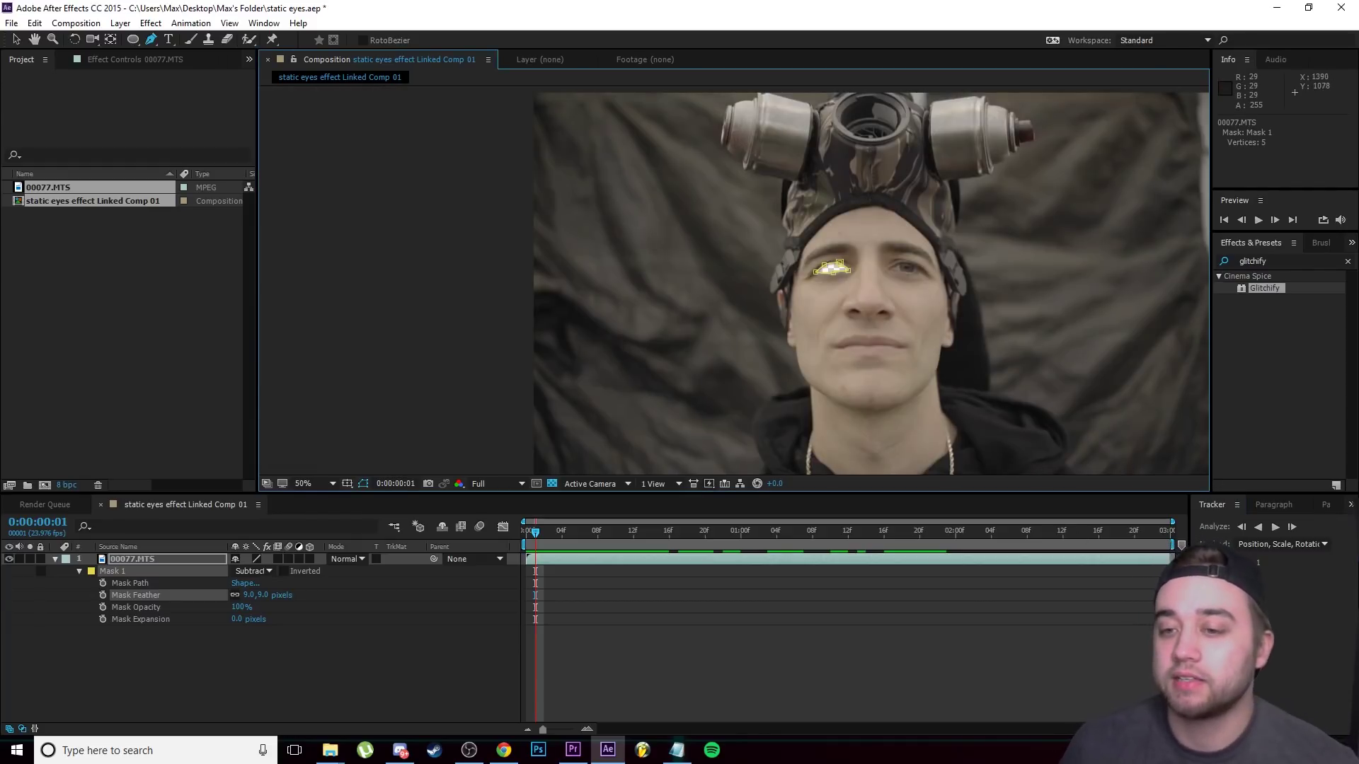
{"action": "left_click", "coordinate": [1328, 542]}
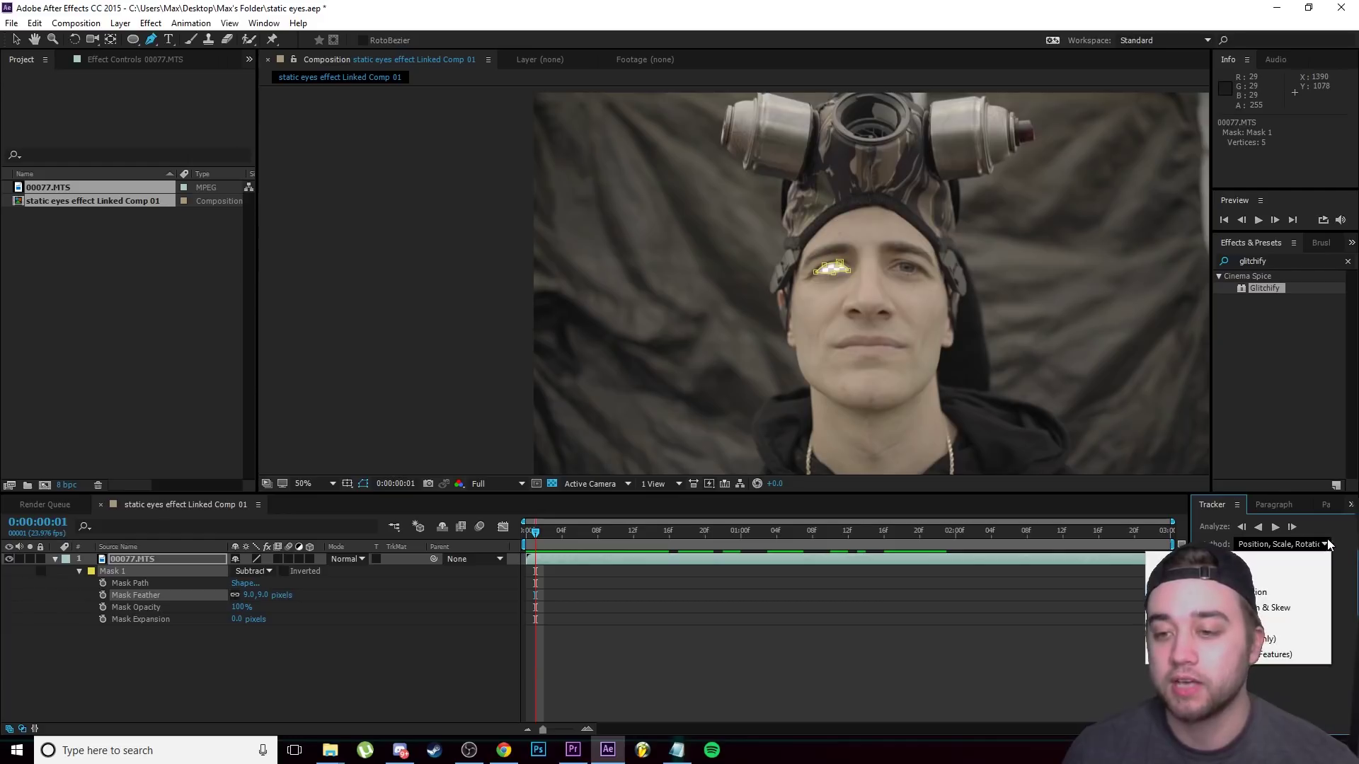
{"action": "left_click", "coordinate": [1275, 528]}
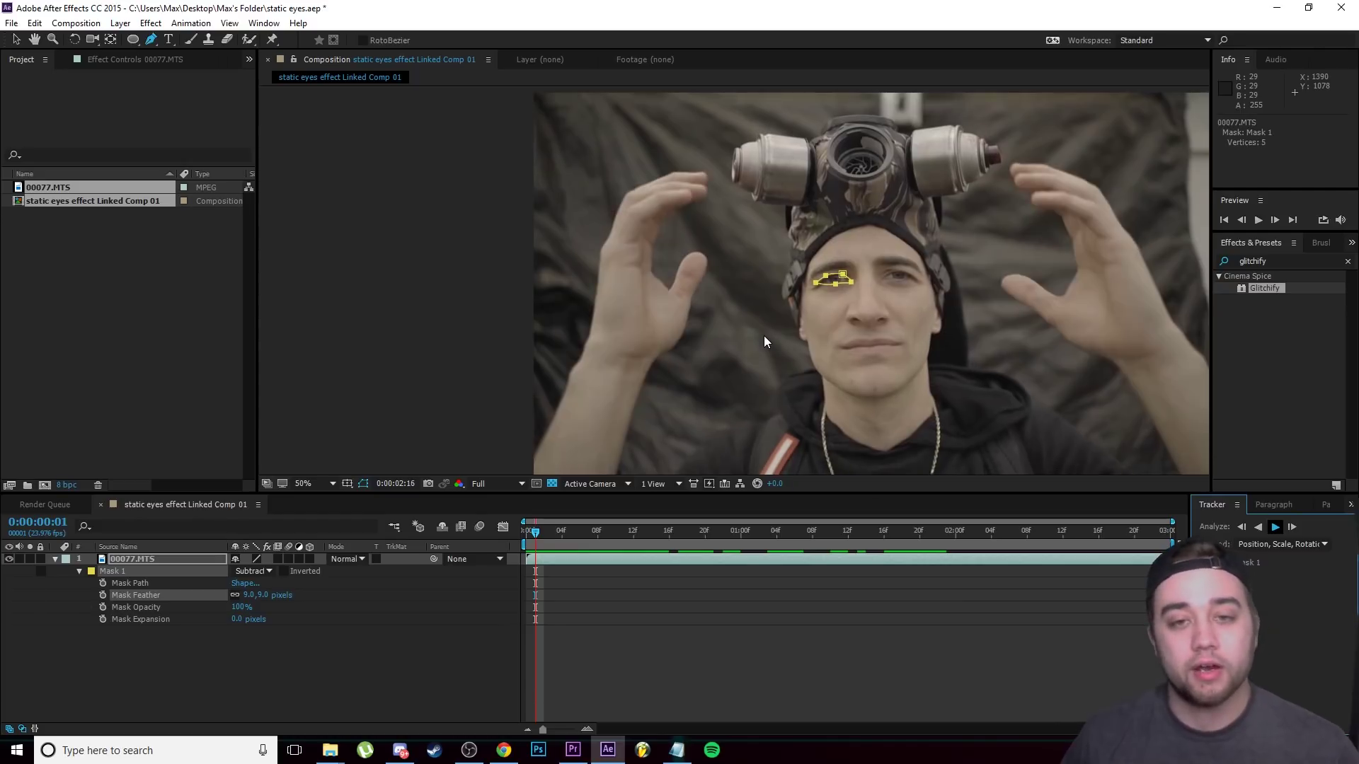
Step: Scrub the timeline to check Mask 1's Mask Path keyframes, then return to frame 0
{"action": "left_click_drag", "start_coordinate": [1160, 535], "coordinate": [937, 532]}
{"action": "scroll", "coordinate": [807, 286], "scroll_direction": "up", "scroll_amount": 2}
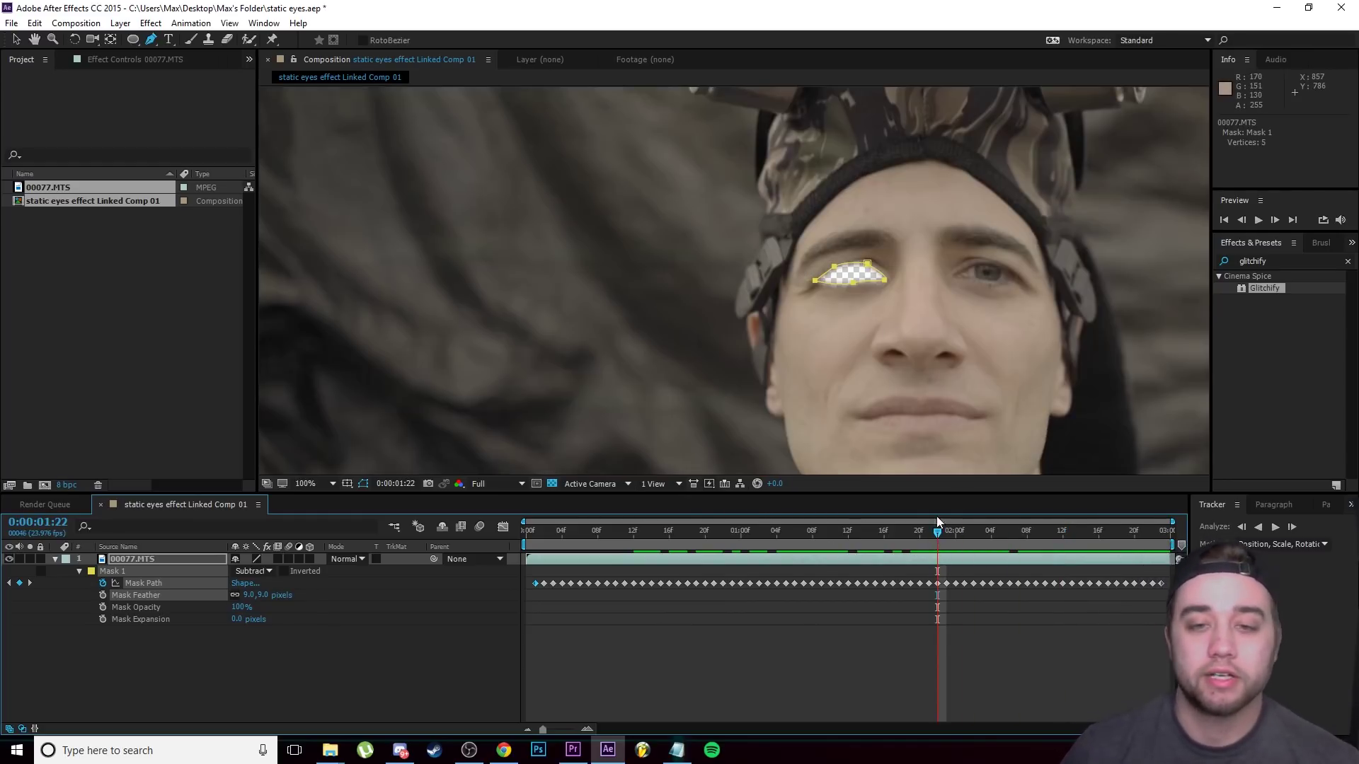
{"action": "left_click", "coordinate": [929, 531]}
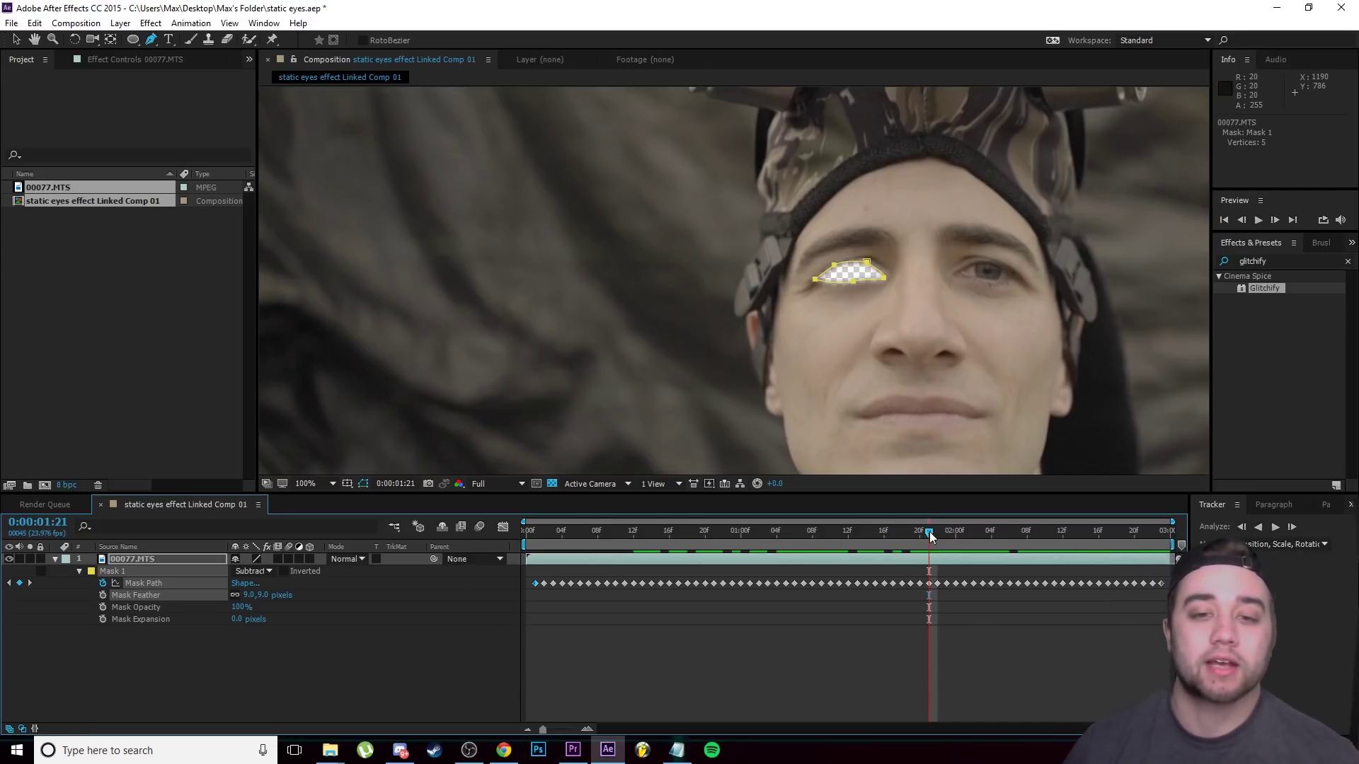
{"action": "left_click", "coordinate": [839, 531]}
{"action": "key", "text": "Home"}
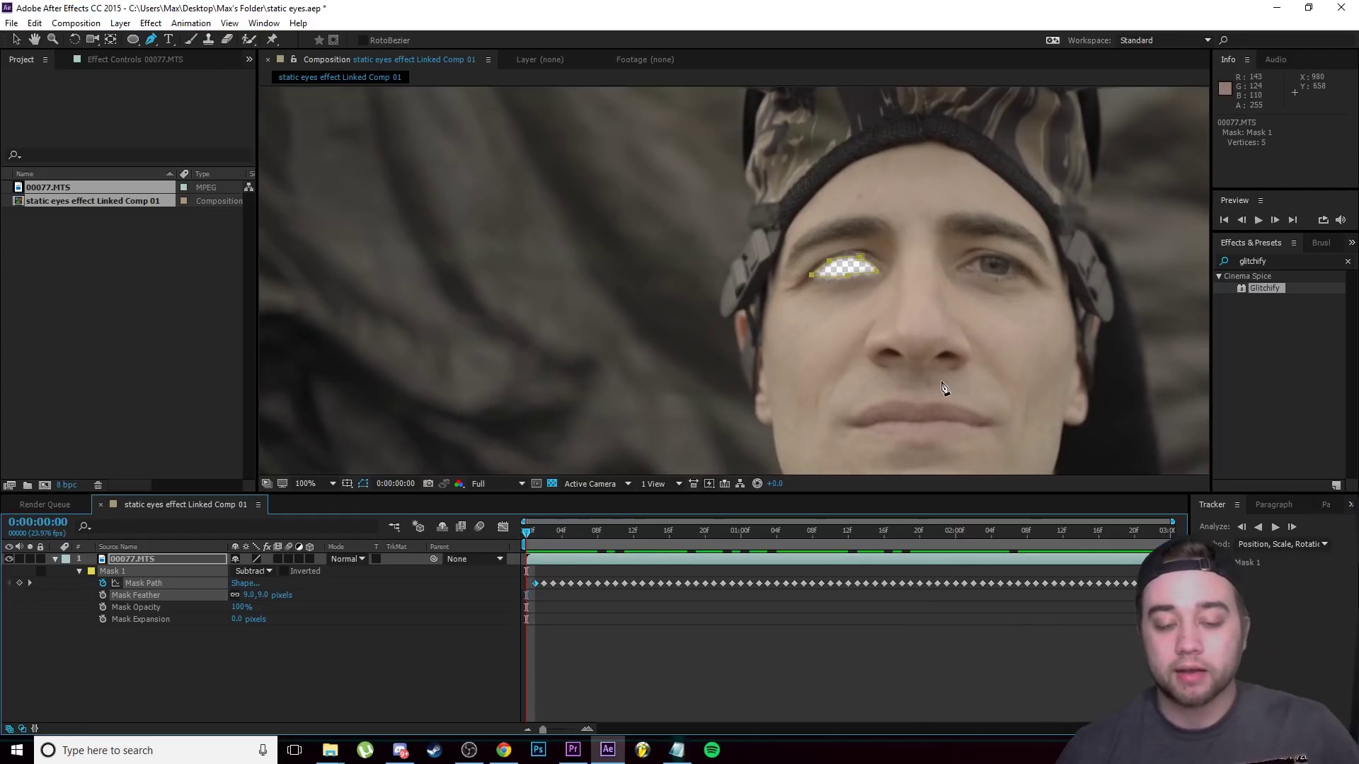
Step: Draw a closed Mask 2 around the second eye
{"action": "scroll", "coordinate": [990, 274], "scroll_direction": "up", "scroll_amount": 2}
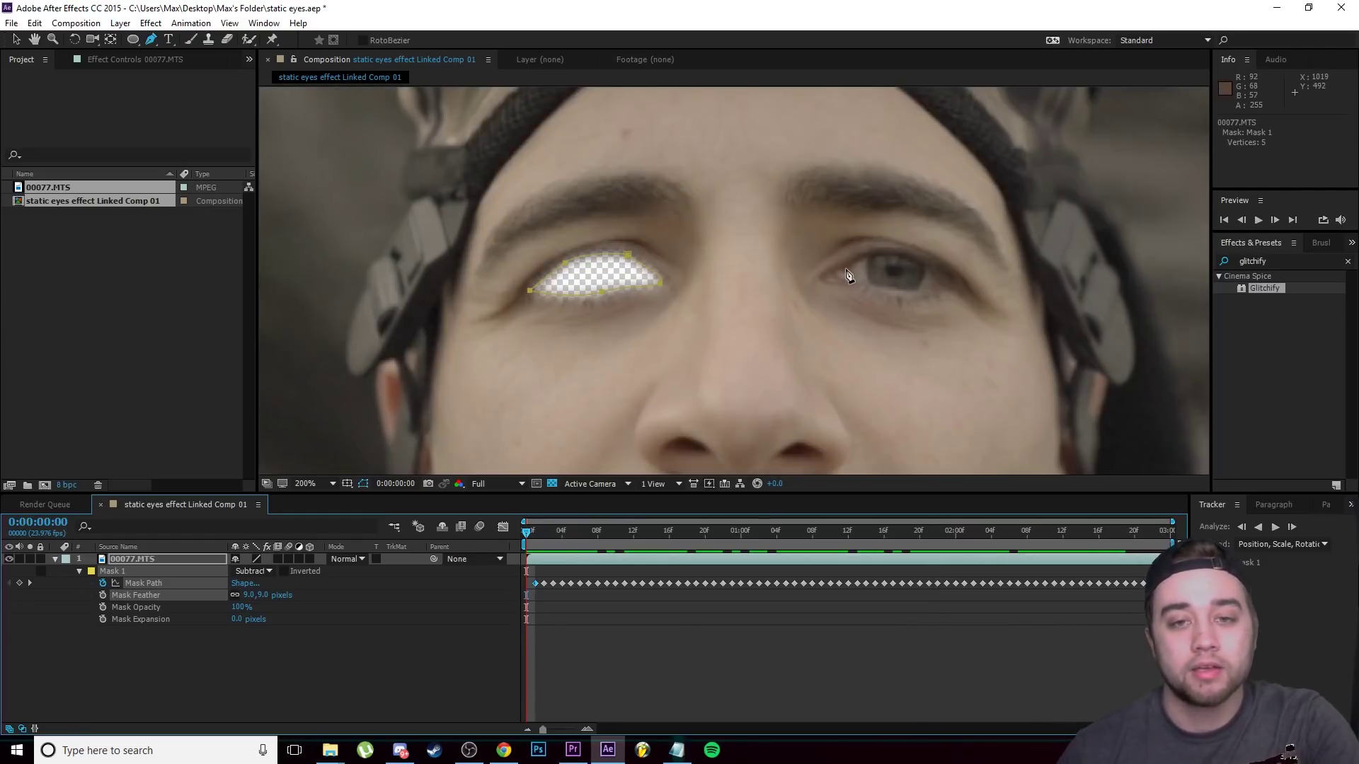
{"action": "left_click", "coordinate": [861, 255]}
{"action": "left_click", "coordinate": [823, 270]}
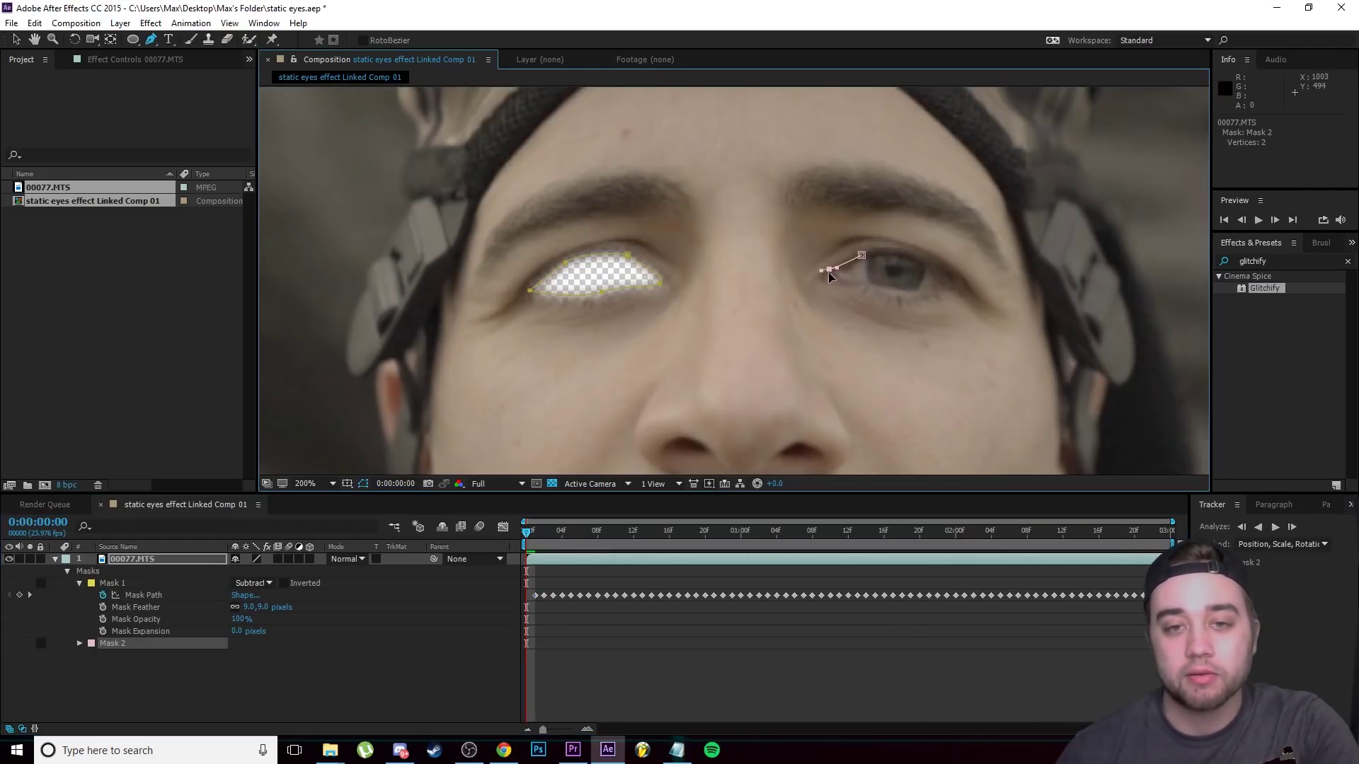
{"action": "left_click_drag", "start_coordinate": [844, 282], "coordinate": [934, 293]}
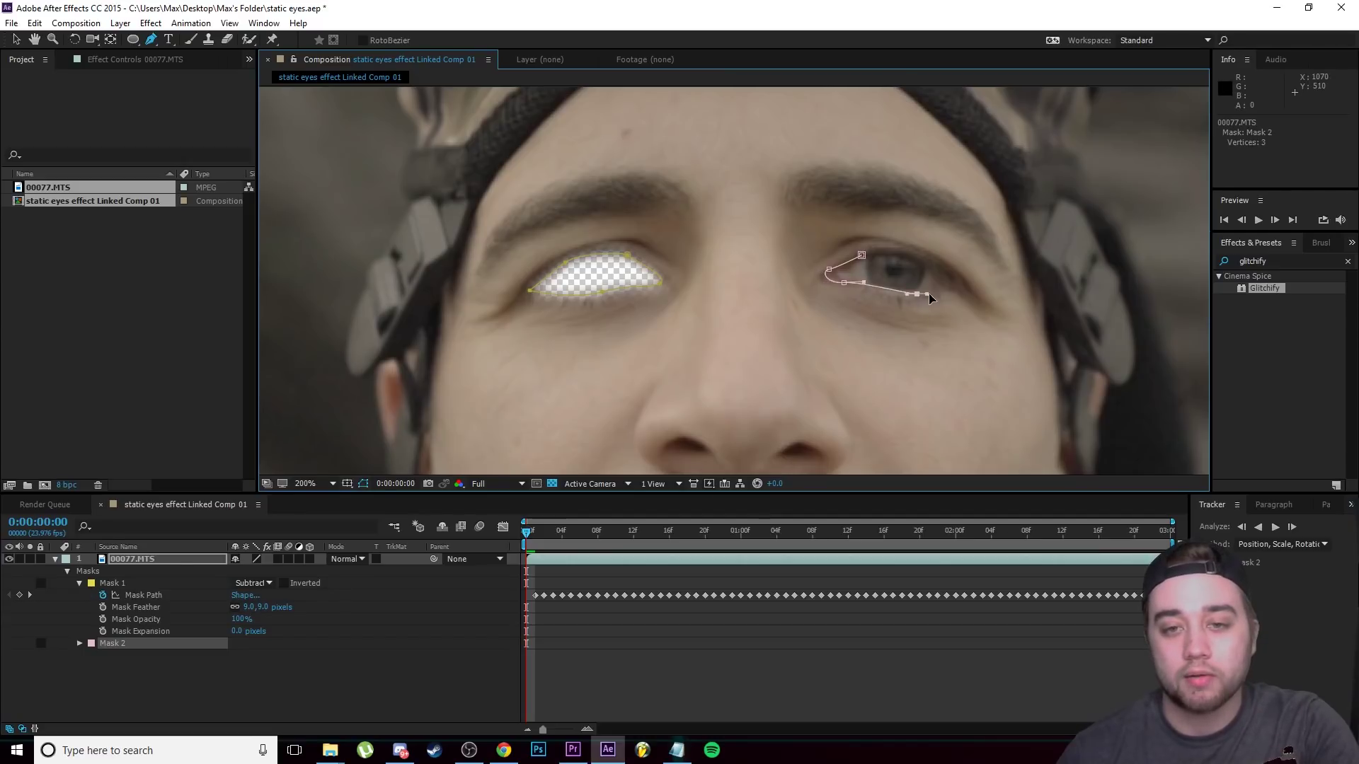
{"action": "left_click", "coordinate": [827, 270]}
Step: Set Mask 2 to Subtract with a 9.0, 9.0 pixel feather and zoom out to 50%
{"action": "left_click", "coordinate": [252, 644]}
{"action": "left_click", "coordinate": [267, 648]}
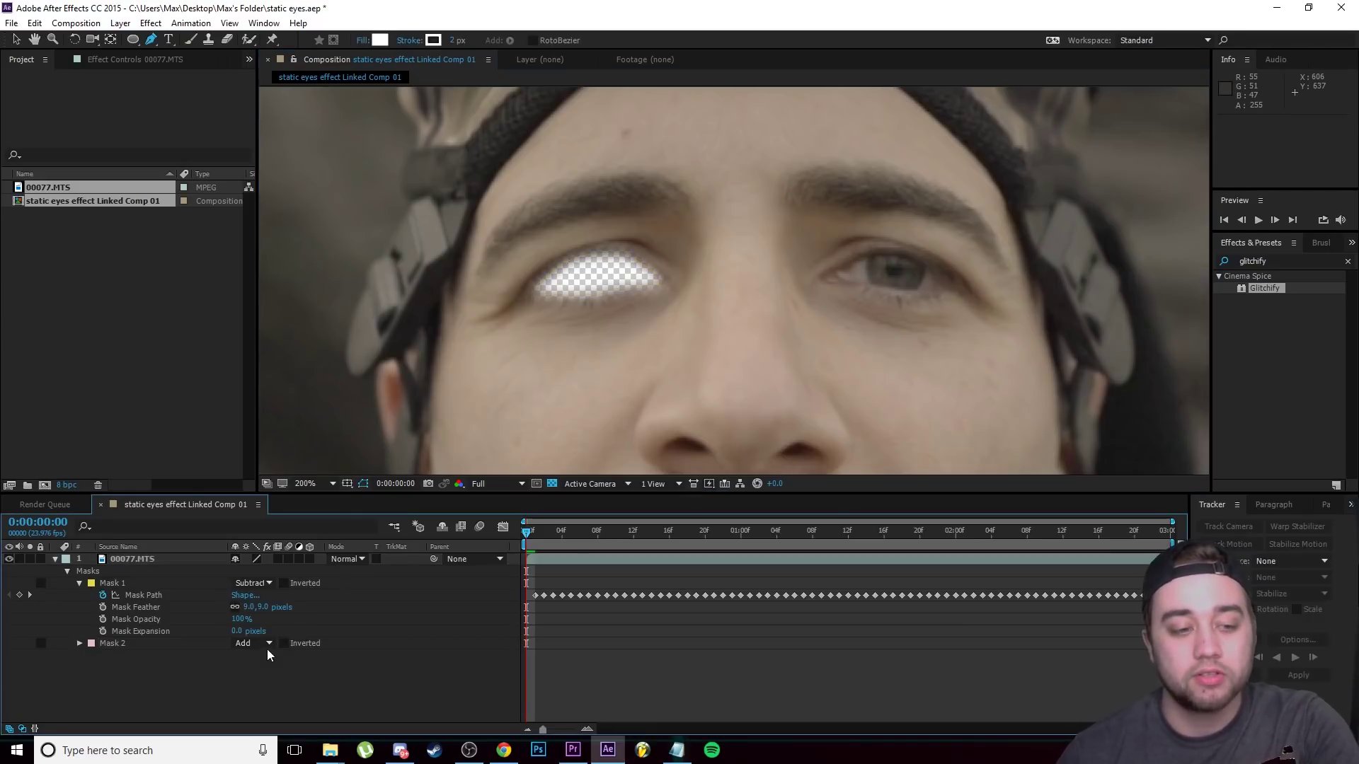
{"action": "left_click", "coordinate": [252, 644]}
{"action": "left_click", "coordinate": [271, 566]}
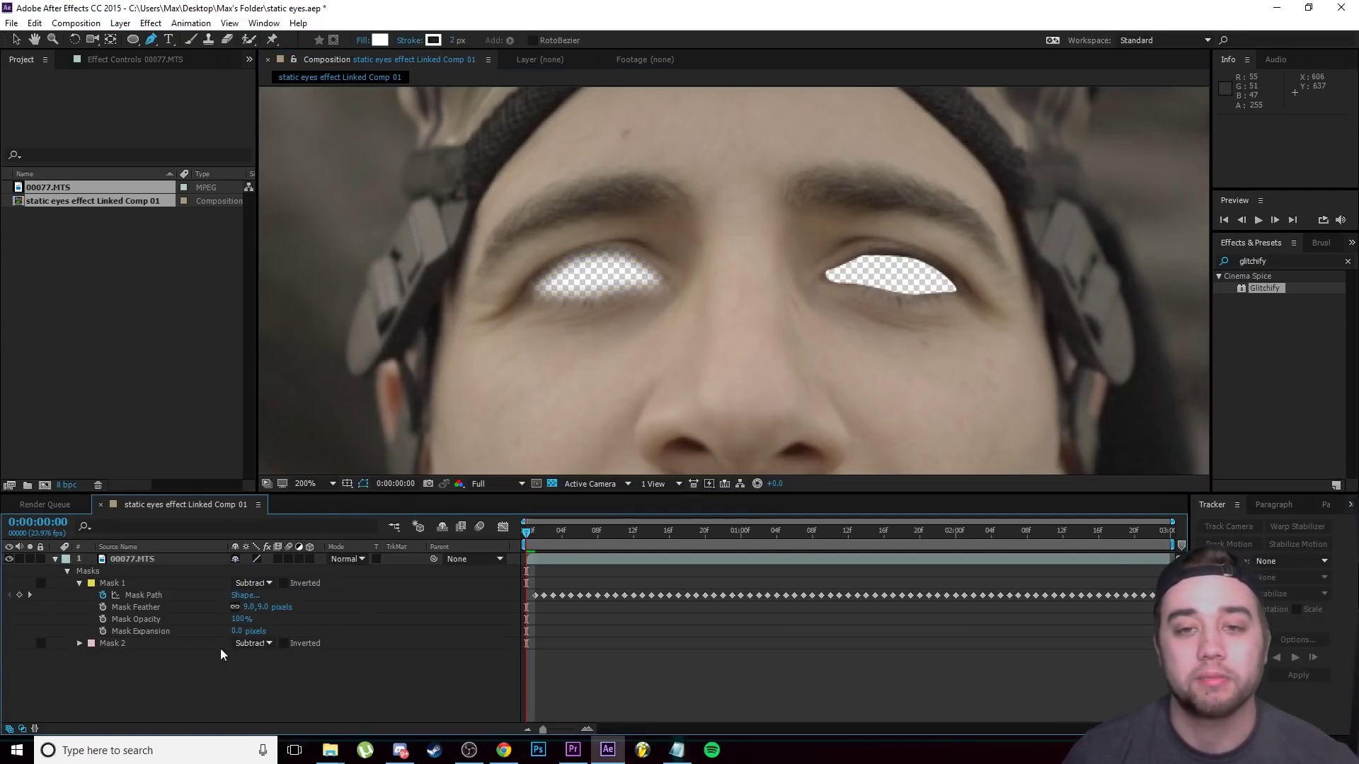
{"action": "left_click", "coordinate": [79, 643]}
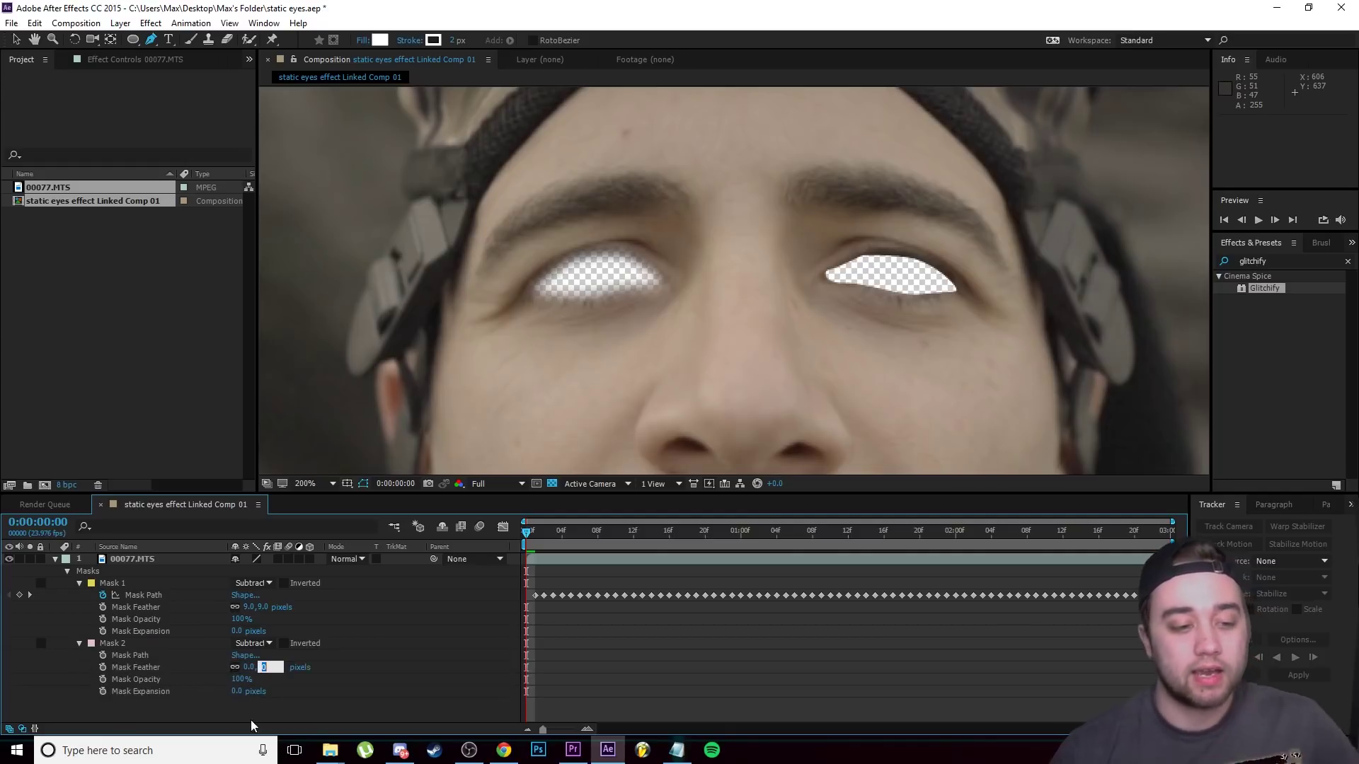
{"action": "key", "text": "Return"}
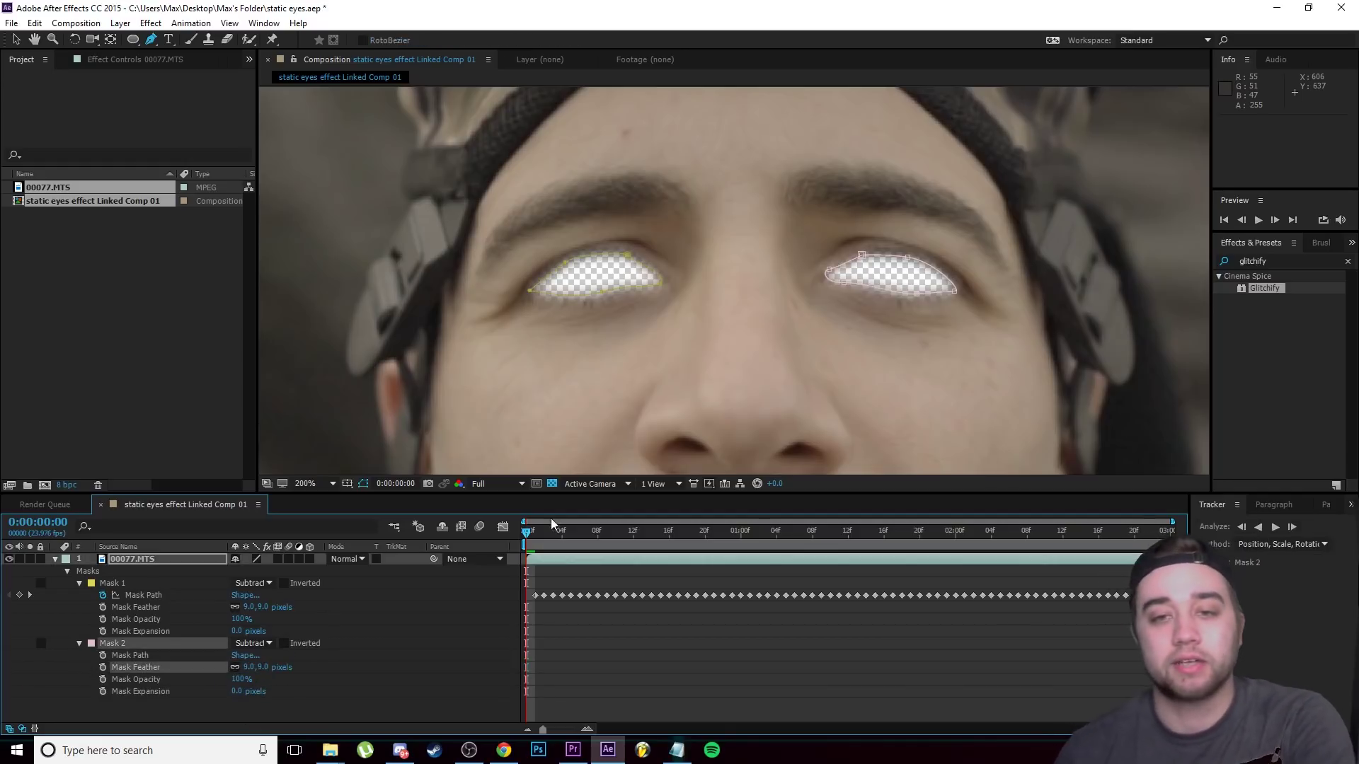
{"action": "scroll", "coordinate": [762, 361], "scroll_direction": "down", "scroll_amount": 2}
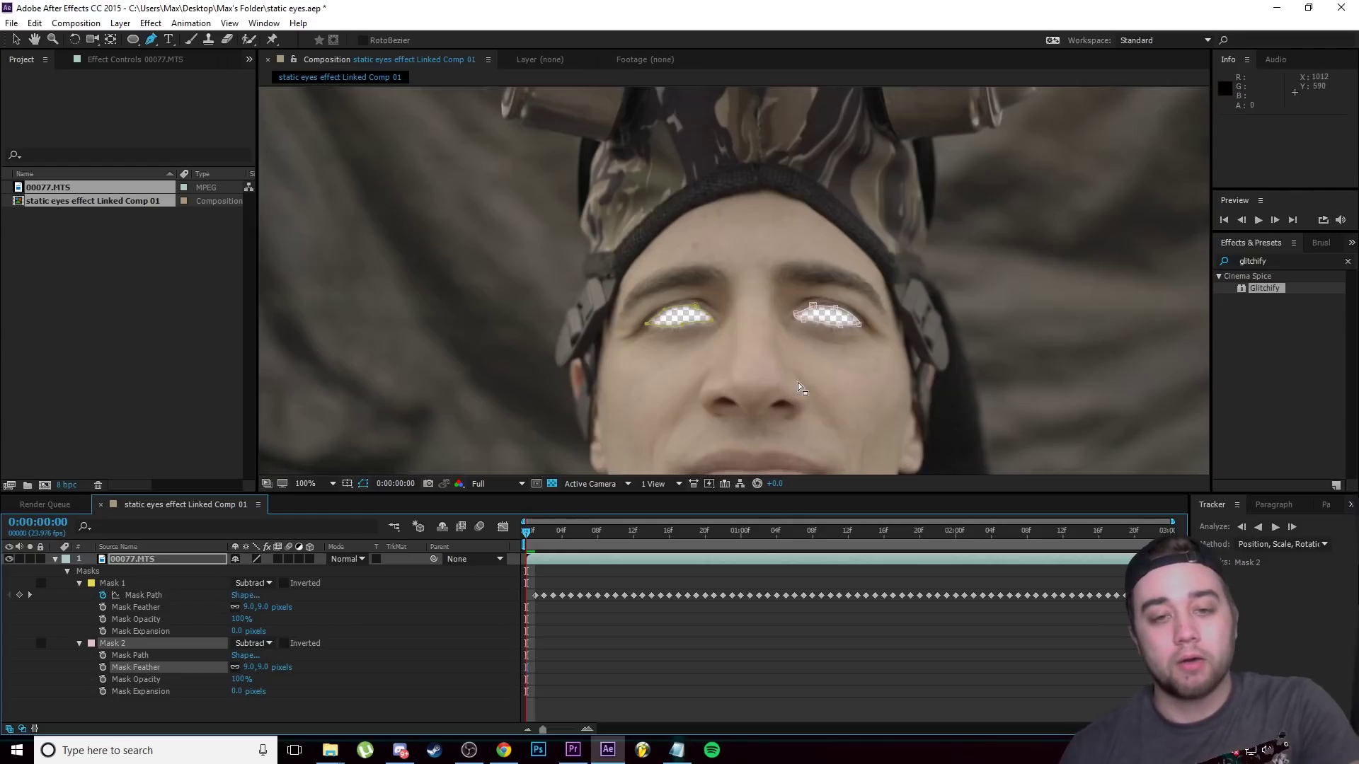
{"action": "scroll", "coordinate": [793, 400], "scroll_direction": "down", "scroll_amount": 2}
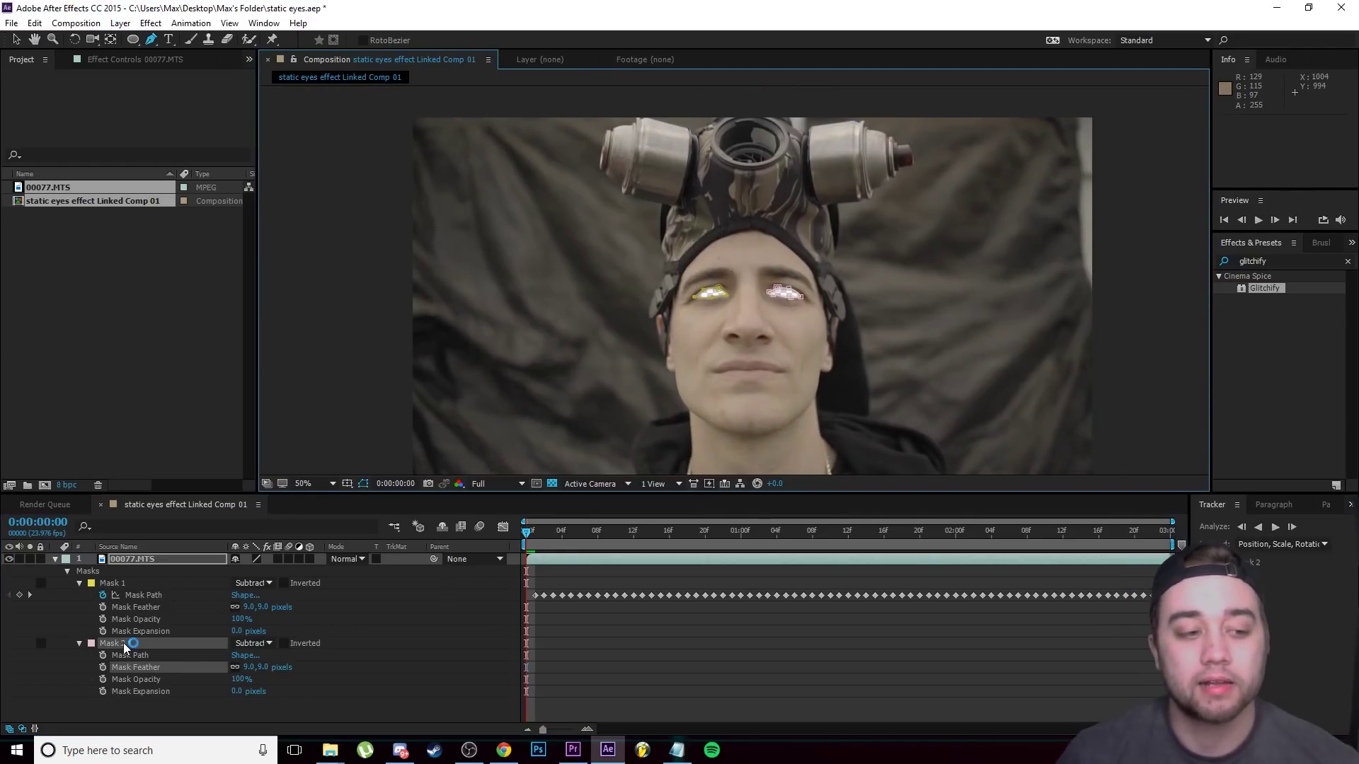
Step: Track Mask 2 across the footage, then return to the Selection tool
{"action": "right_click", "coordinate": [125, 645]}
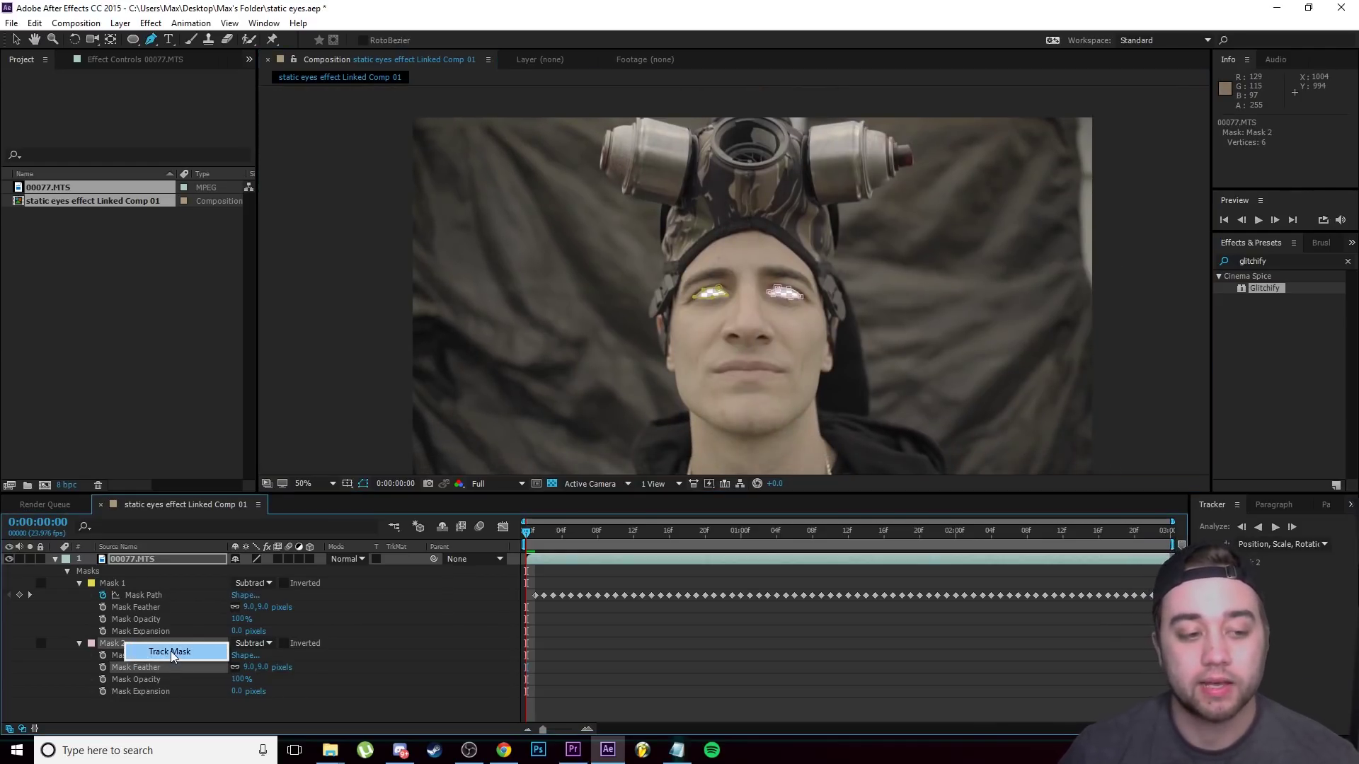
{"action": "left_click", "coordinate": [171, 651]}
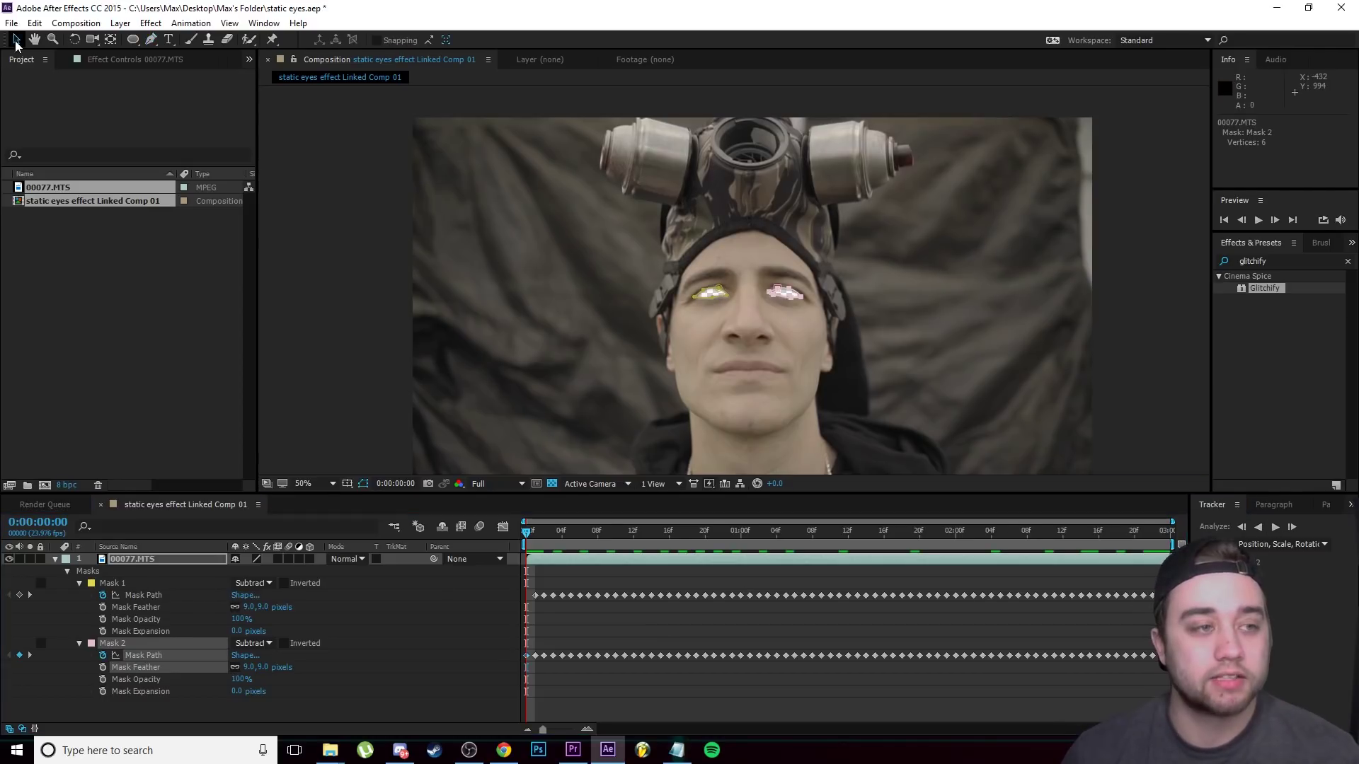
{"action": "key", "text": "v"}
{"action": "left_click", "coordinate": [539, 404]}
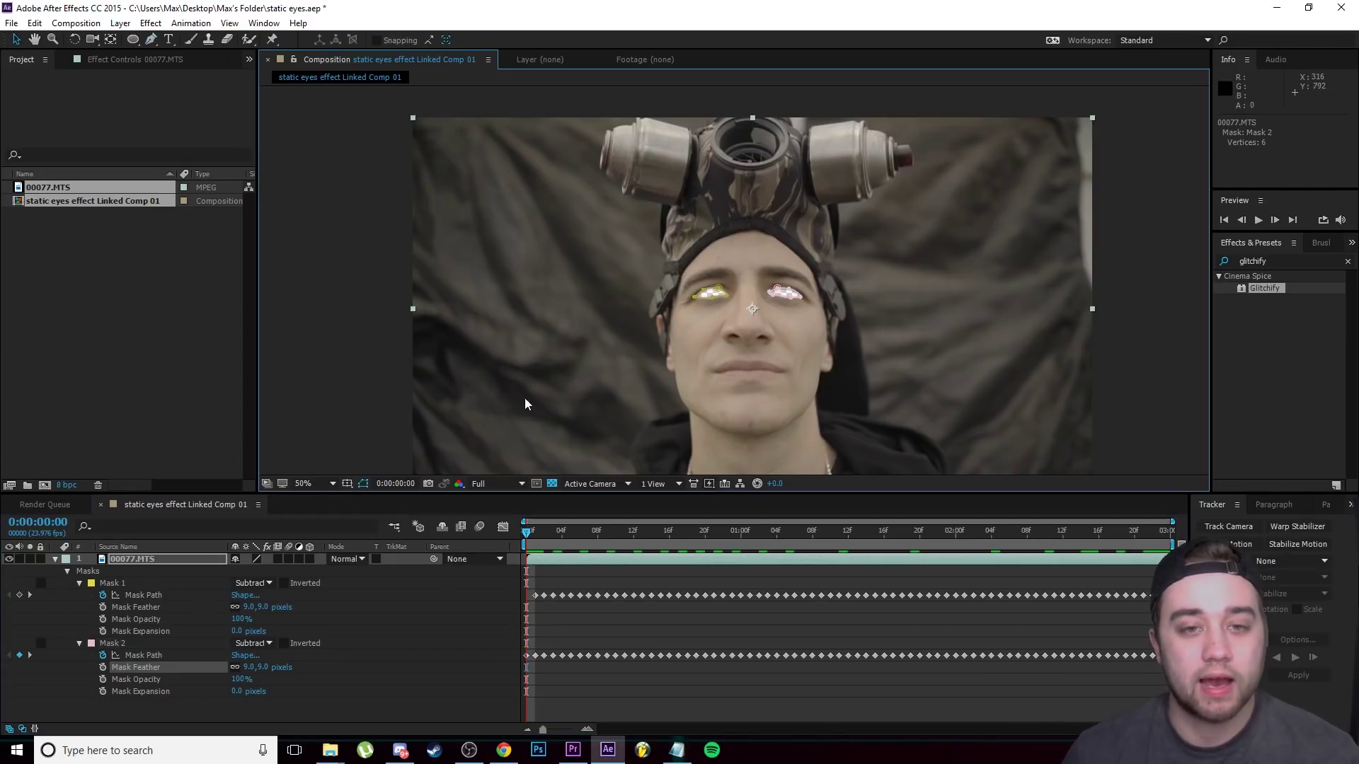
{"action": "left_click", "coordinate": [369, 399]}
Step: Preview from one second to check both eye holes, toggling the transparency grid
{"action": "left_click_drag", "start_coordinate": [524, 532], "coordinate": [740, 546]}
{"action": "key", "text": "space"}
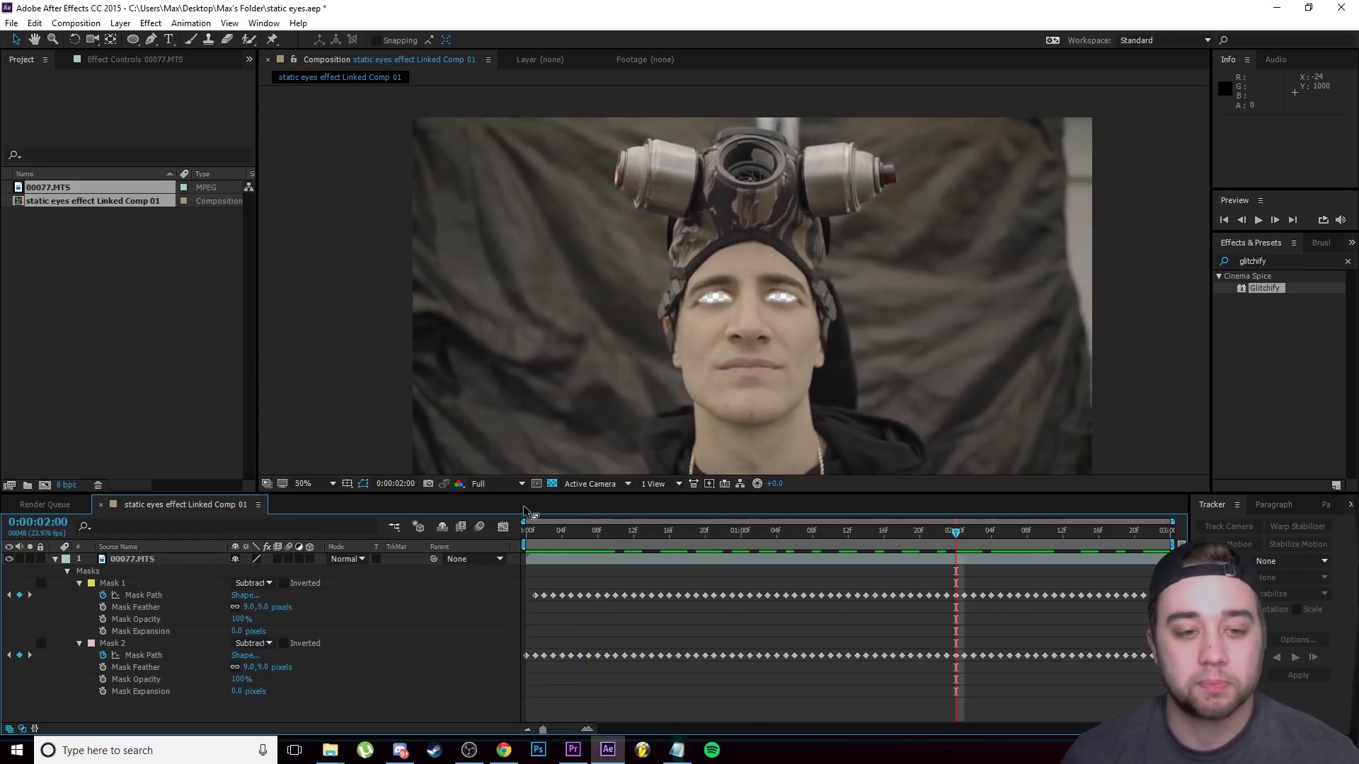
{"action": "left_click", "coordinate": [552, 485]}
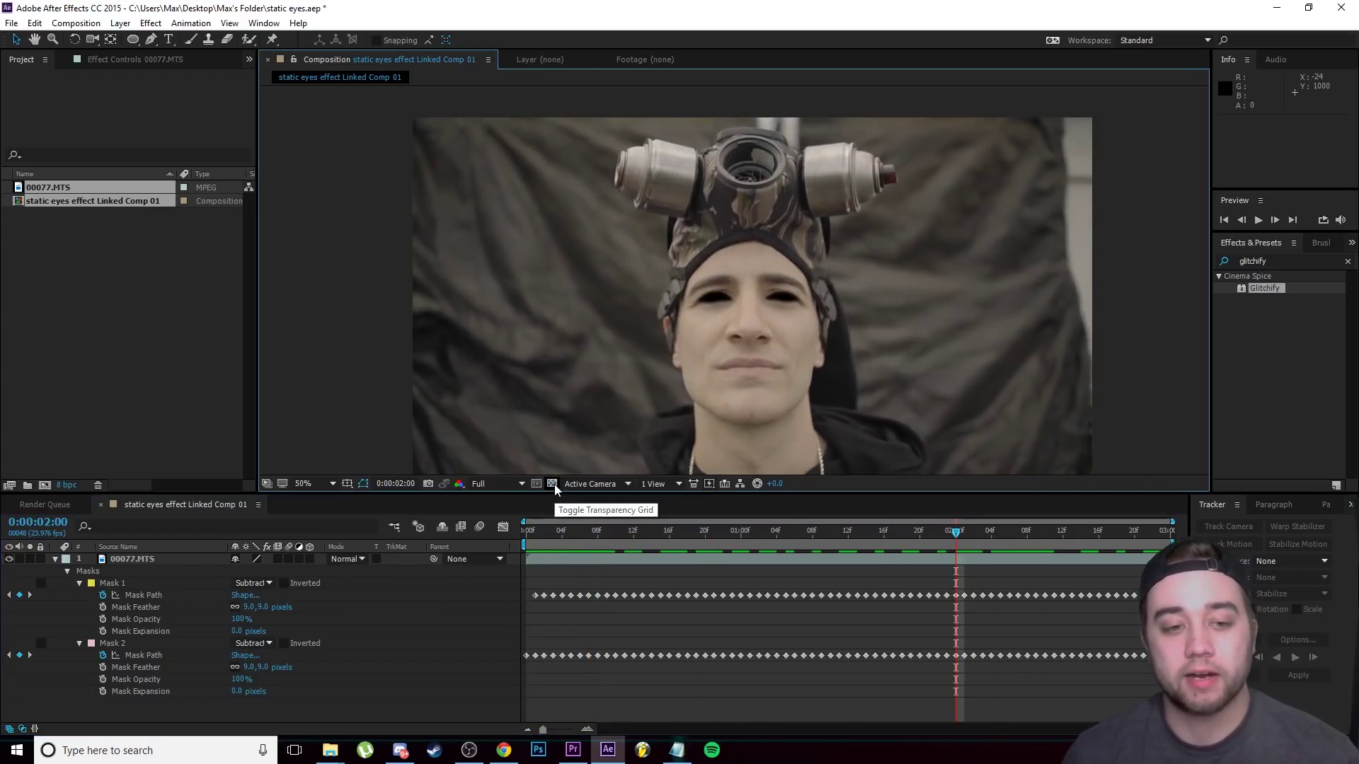
{"action": "left_click", "coordinate": [552, 485]}
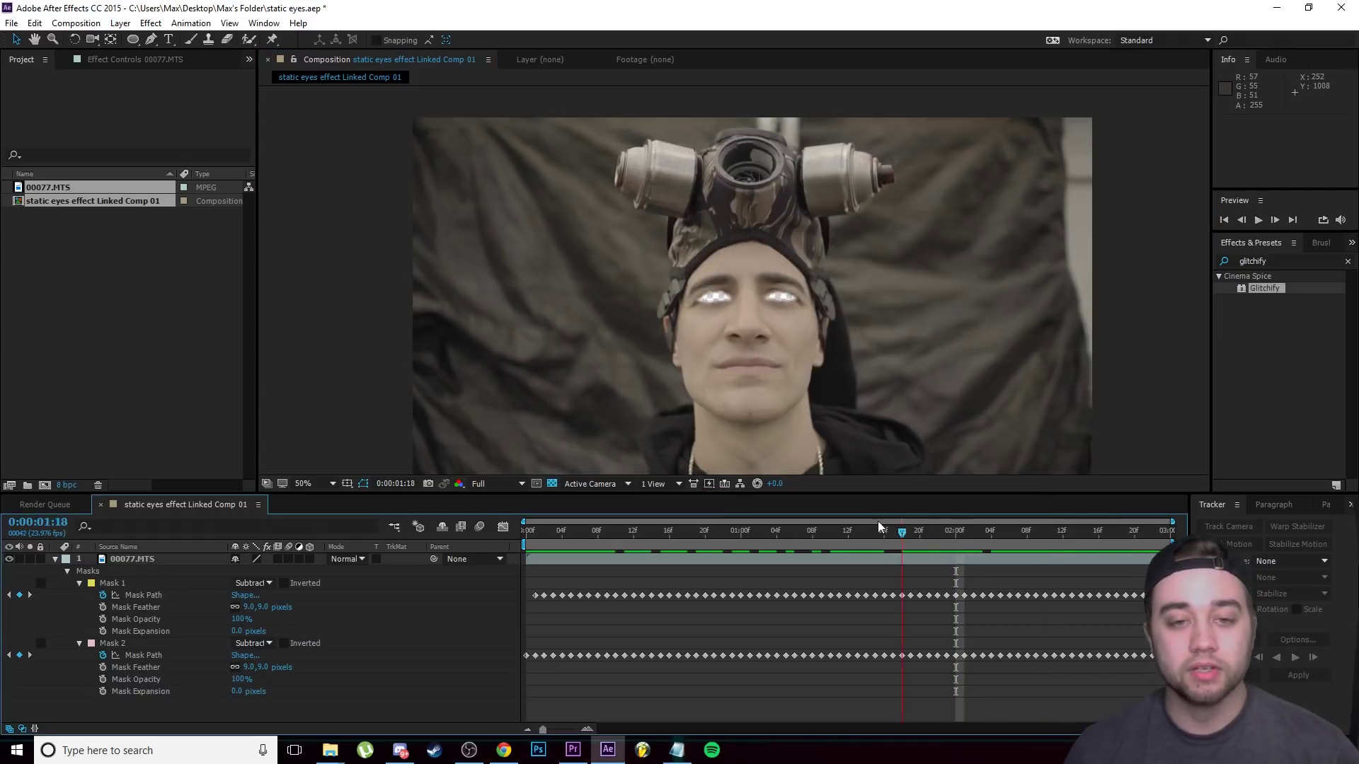
{"action": "left_click_drag", "start_coordinate": [878, 530], "coordinate": [722, 530]}
{"action": "scroll", "coordinate": [771, 458], "scroll_direction": "down", "scroll_amount": 4}
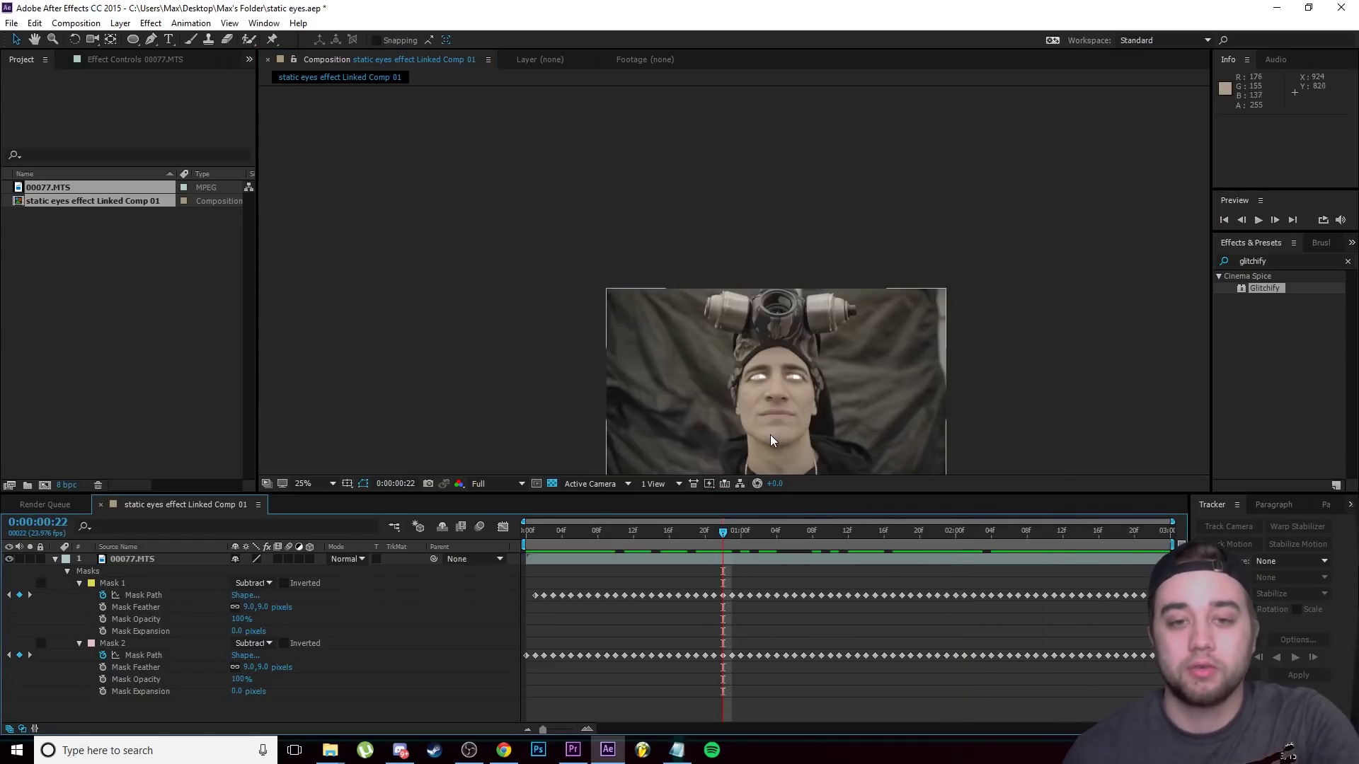
{"action": "scroll", "coordinate": [770, 435], "scroll_direction": "up", "scroll_amount": 3}
{"action": "scroll", "coordinate": [719, 354], "scroll_direction": "down", "scroll_amount": 2}
Step: Collapse the mask properties and apply uni.VHS to White Solid 1
{"action": "key", "text": "u"}
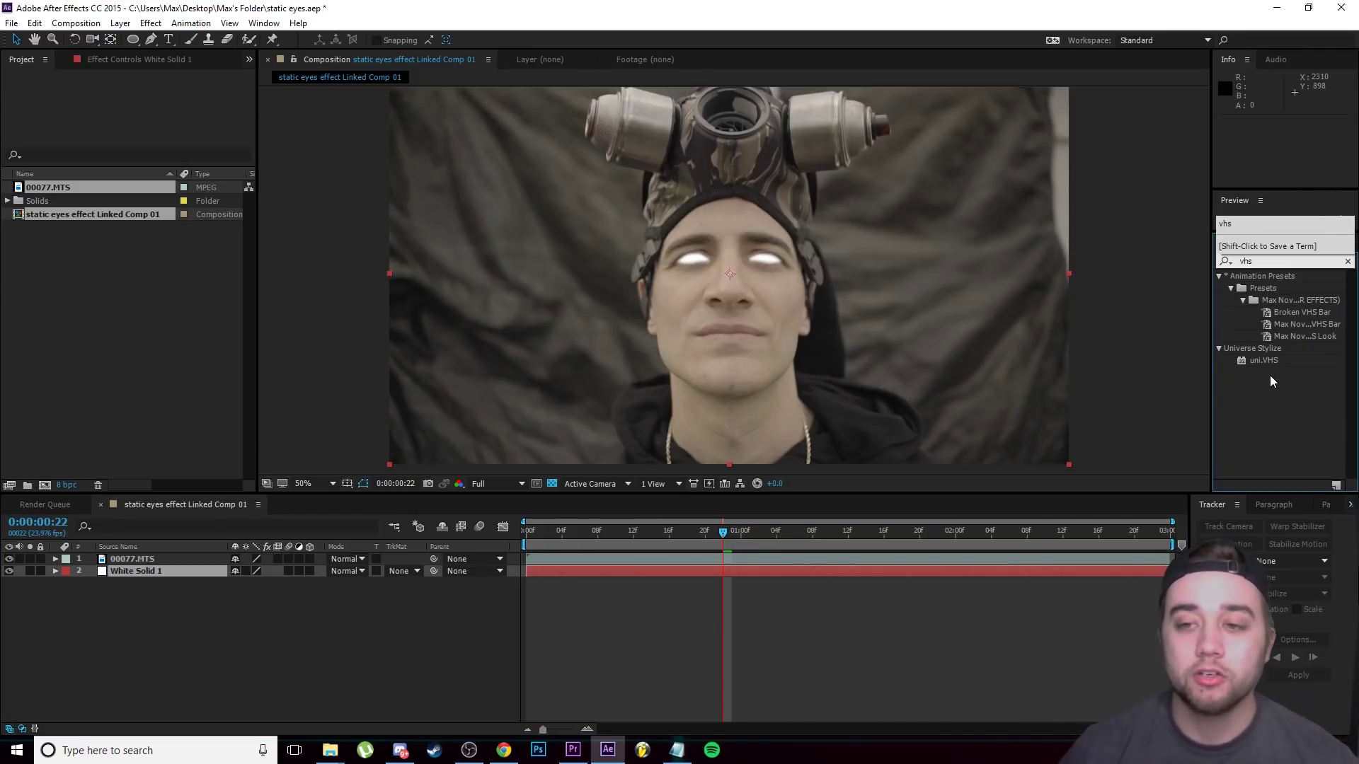
{"action": "left_click_drag", "start_coordinate": [1263, 360], "coordinate": [167, 573]}
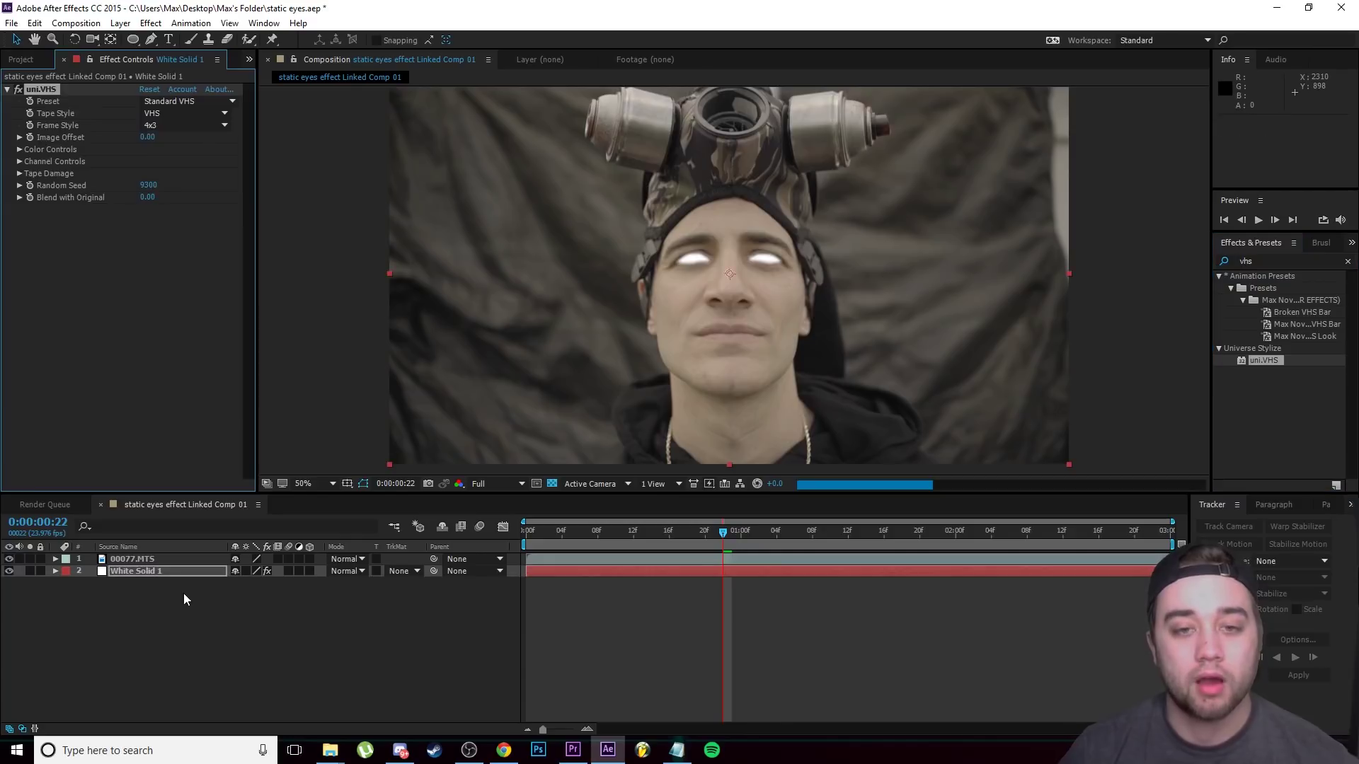
Step: Set uni.VHS on White Solid 1 to the Blank Tape preset and Original frame style
{"action": "left_click", "coordinate": [173, 101]}
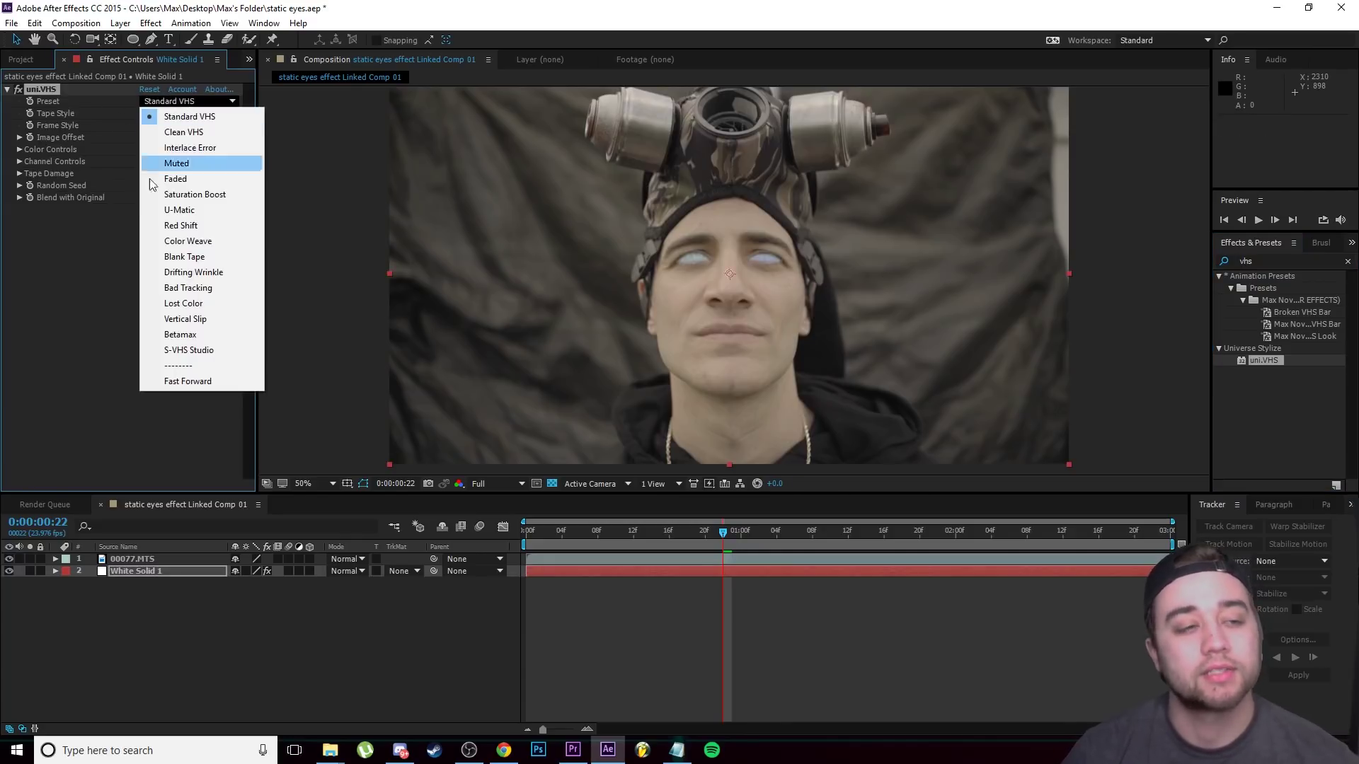
{"action": "left_click", "coordinate": [183, 256]}
{"action": "left_click", "coordinate": [182, 126]}
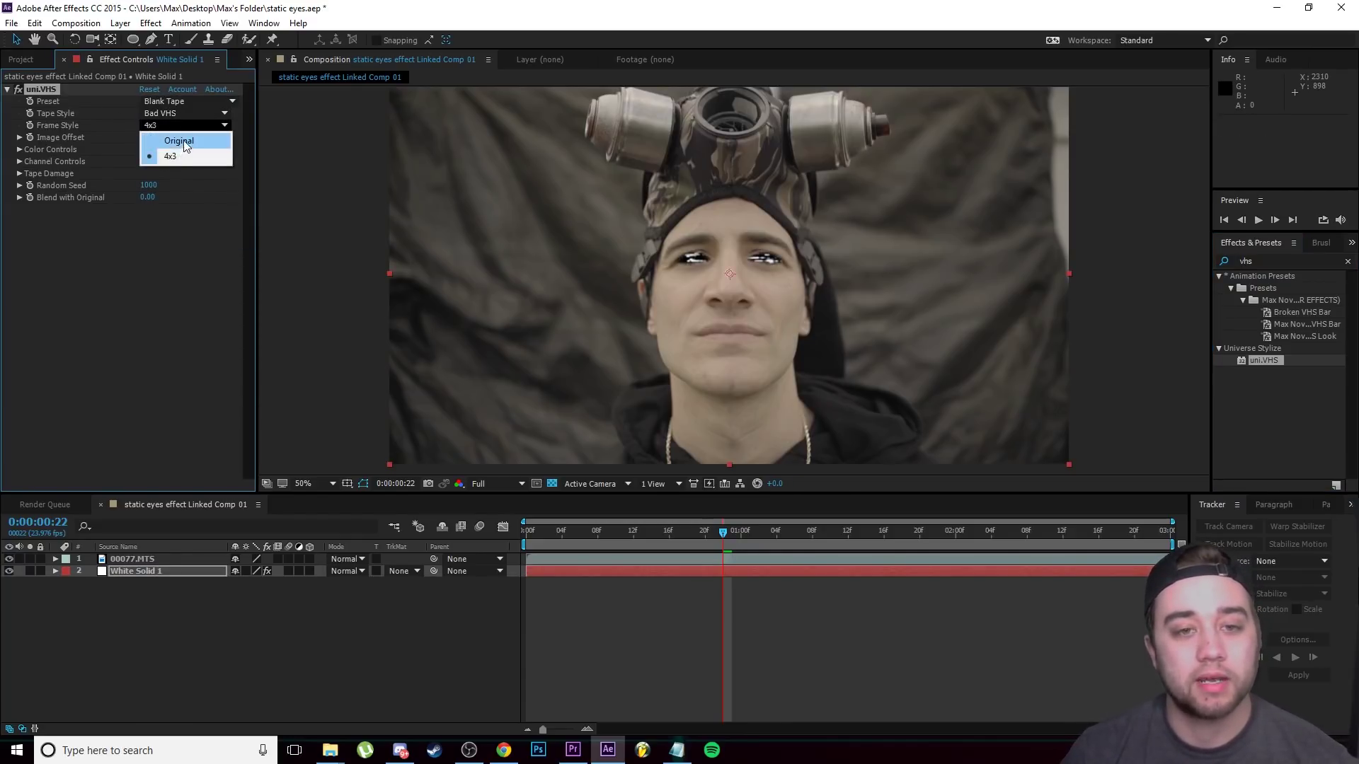
{"action": "left_click", "coordinate": [185, 143]}
{"action": "left_click_drag", "start_coordinate": [718, 534], "coordinate": [947, 533]}
{"action": "left_click", "coordinate": [329, 750]}
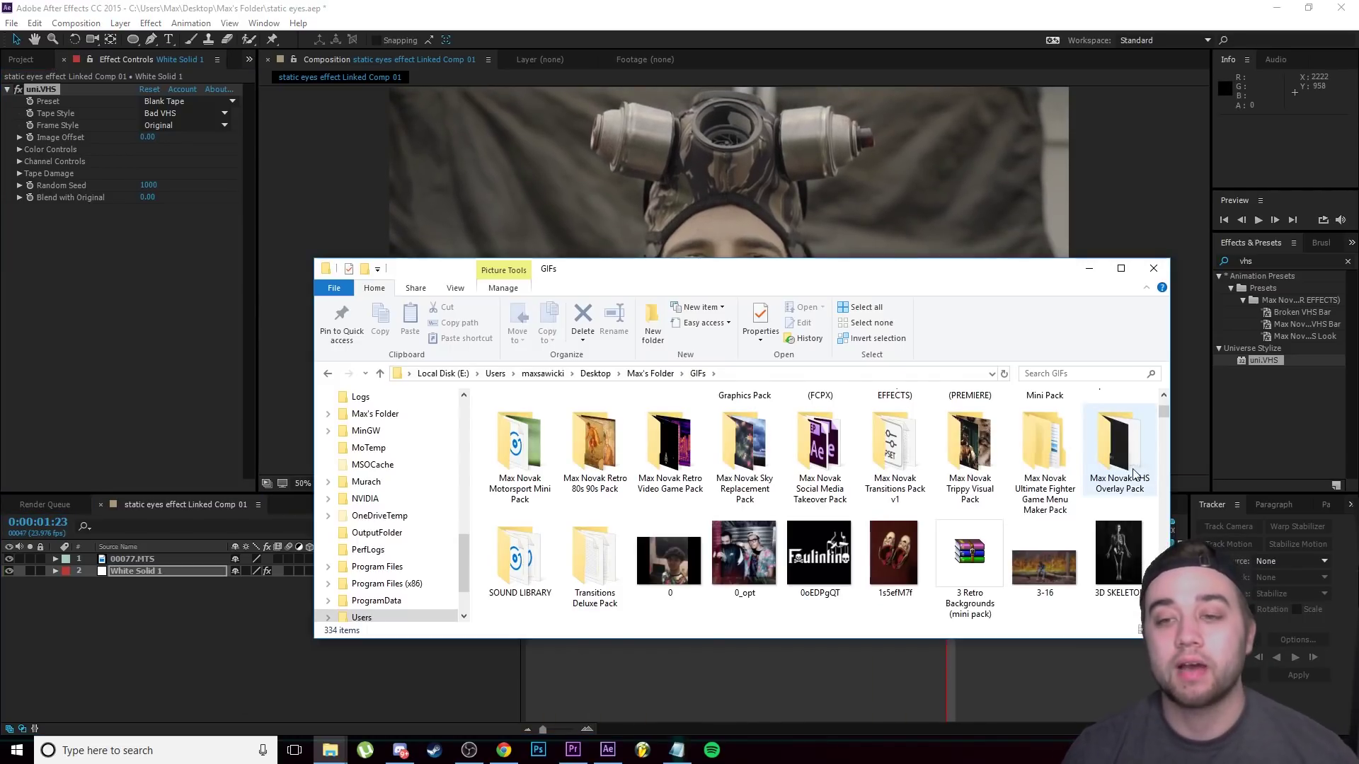
Step: Add VHS static noise.mp4 from the VHS Overlay Pack folder to the composition as layer 3
{"action": "double_click", "coordinate": [1145, 473]}
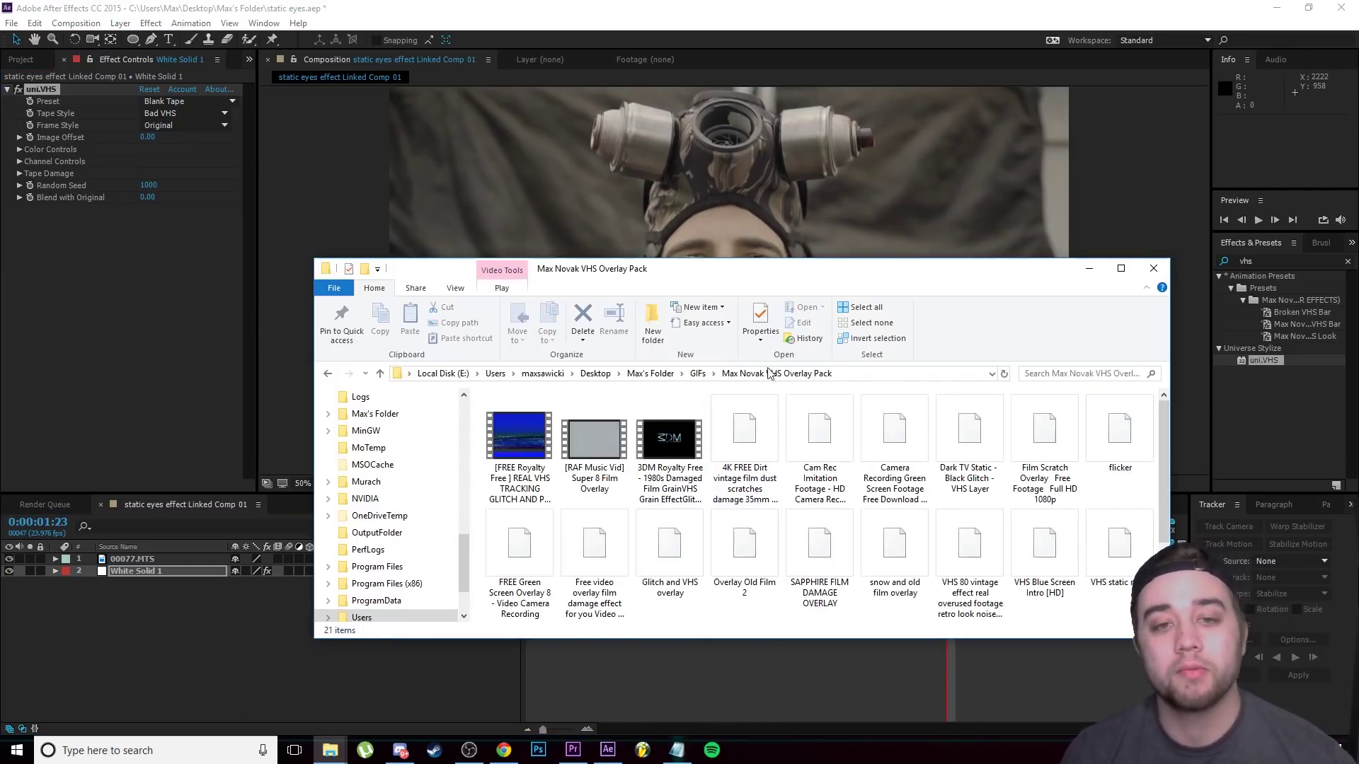
{"action": "scroll", "coordinate": [798, 488], "scroll_direction": "down", "scroll_amount": 3}
{"action": "scroll", "coordinate": [799, 530], "scroll_direction": "up", "scroll_amount": 3}
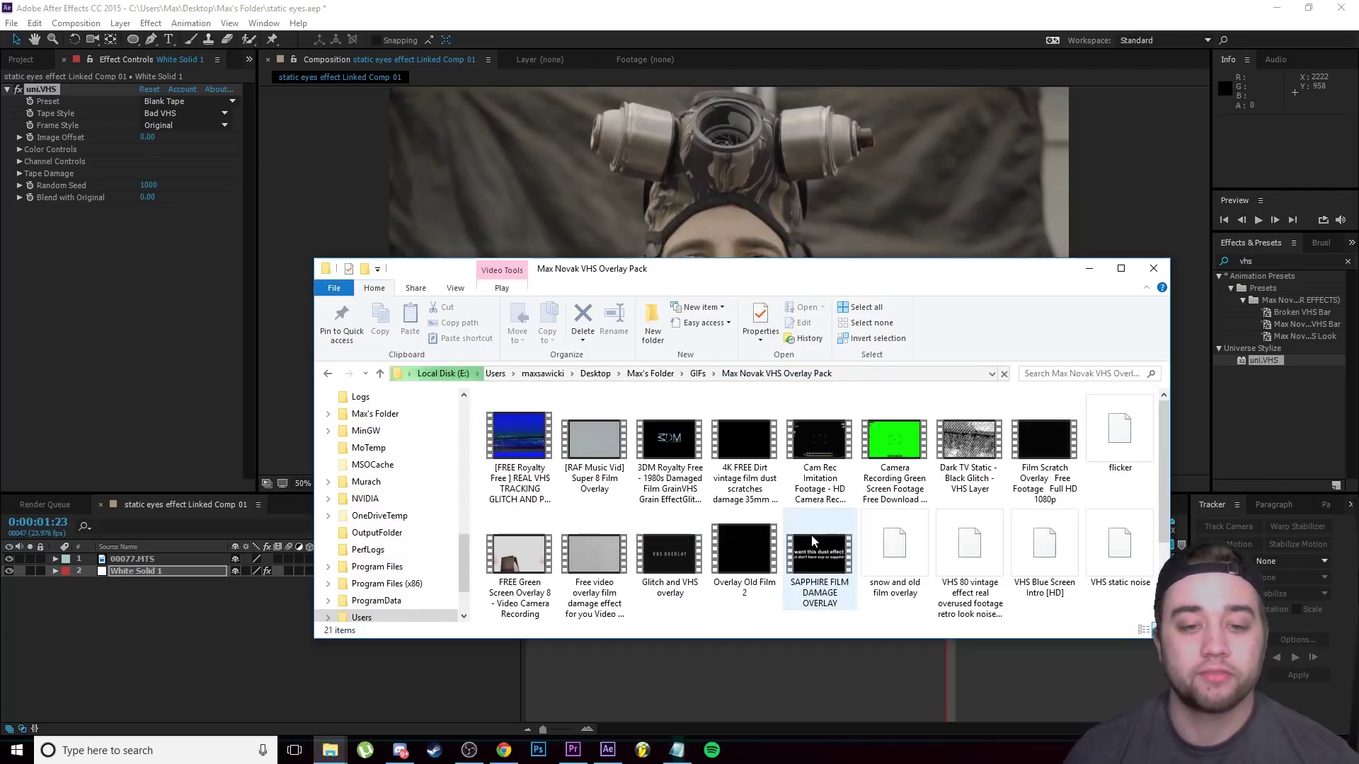
{"action": "scroll", "coordinate": [803, 559], "scroll_direction": "down", "scroll_amount": 3}
{"action": "left_click_drag", "start_coordinate": [519, 556], "coordinate": [125, 585]}
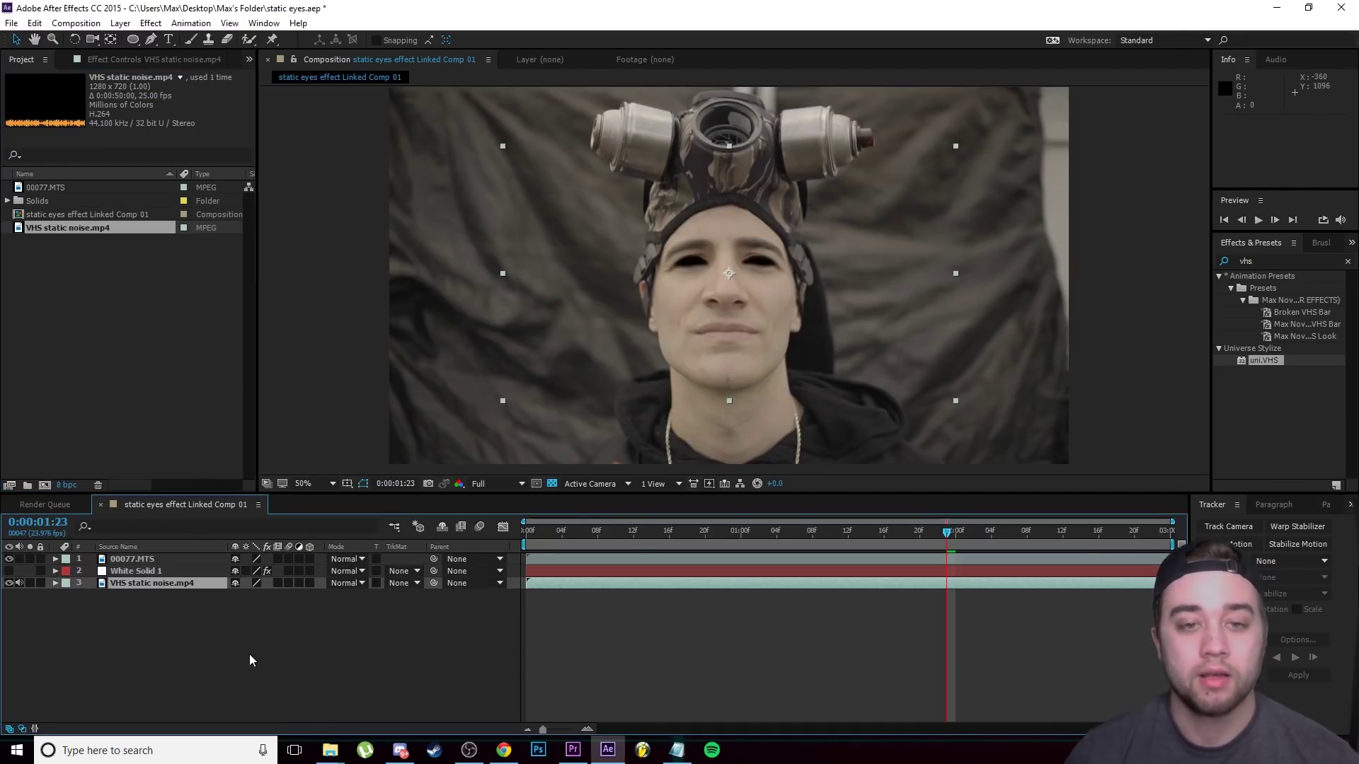
Step: Scale VHS static noise to 27% by 20%, position it over the eyes, and show layer 1's masks
{"action": "left_click", "coordinate": [695, 531]}
{"action": "left_click_drag", "start_coordinate": [955, 400], "coordinate": [790, 286]}
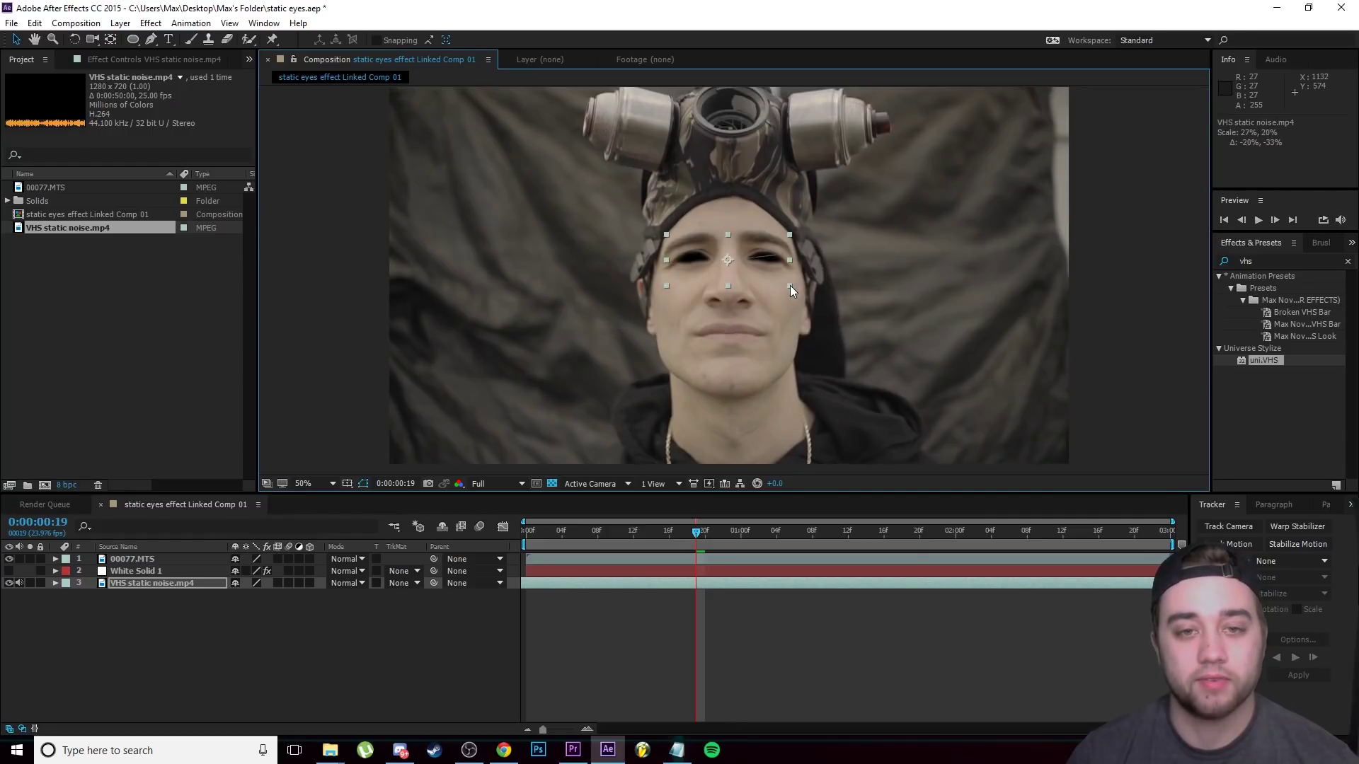
{"action": "left_click_drag", "start_coordinate": [697, 531], "coordinate": [973, 549]}
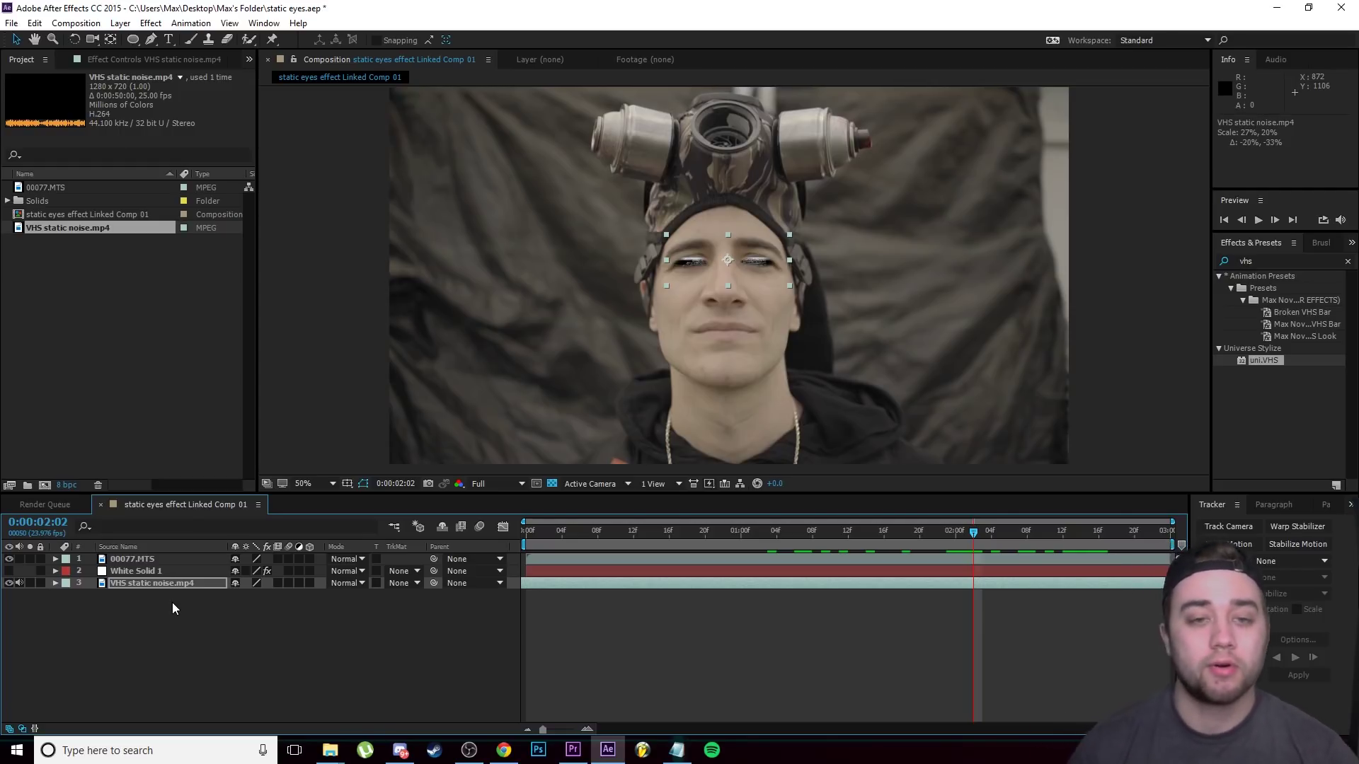
{"action": "scroll", "coordinate": [682, 350], "scroll_direction": "up", "scroll_amount": 1}
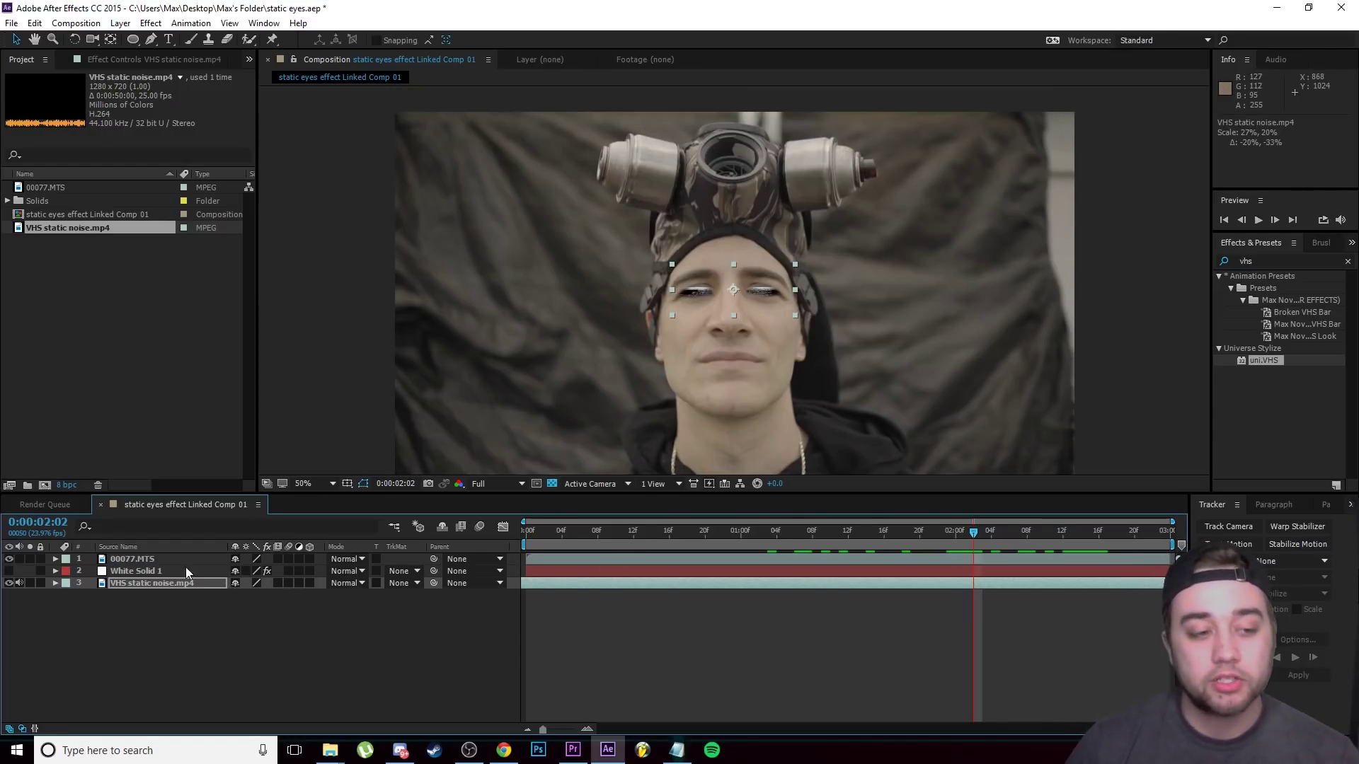
{"action": "left_click", "coordinate": [55, 559]}
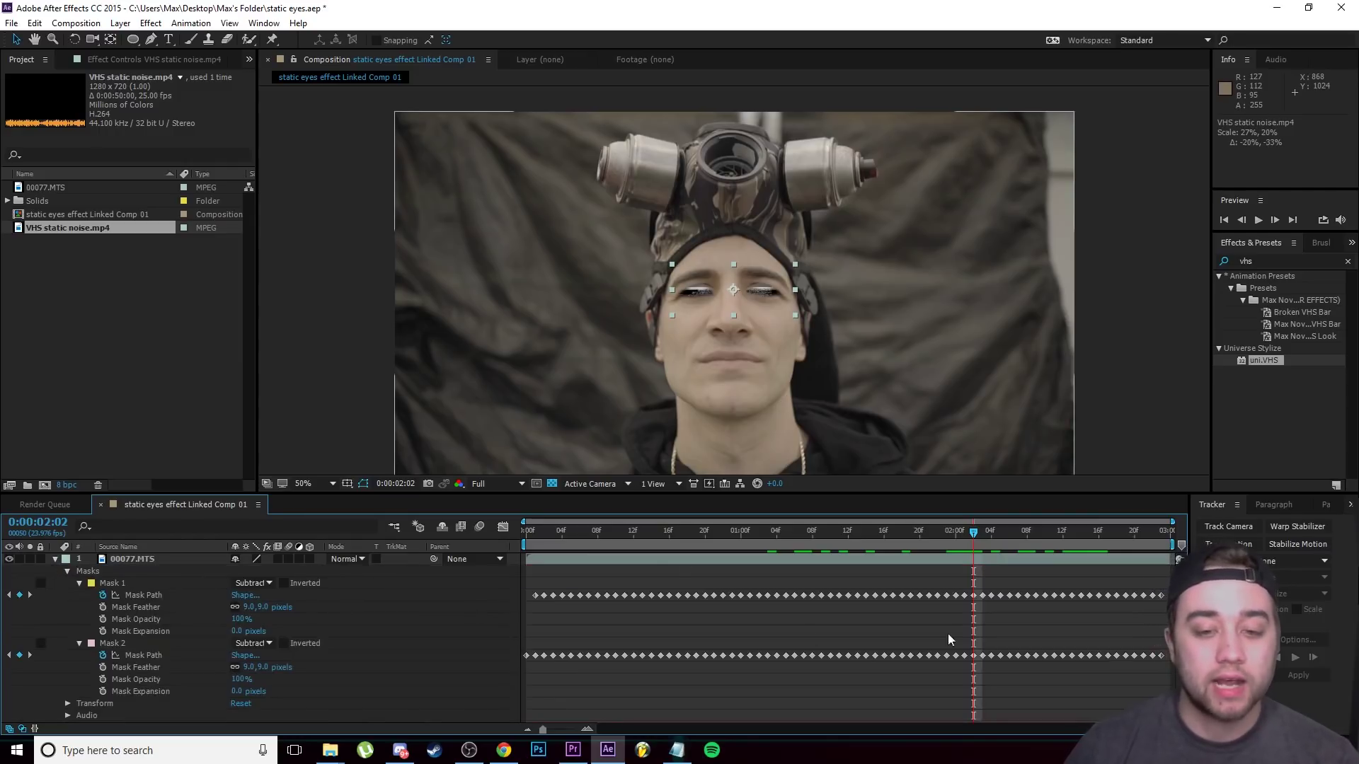